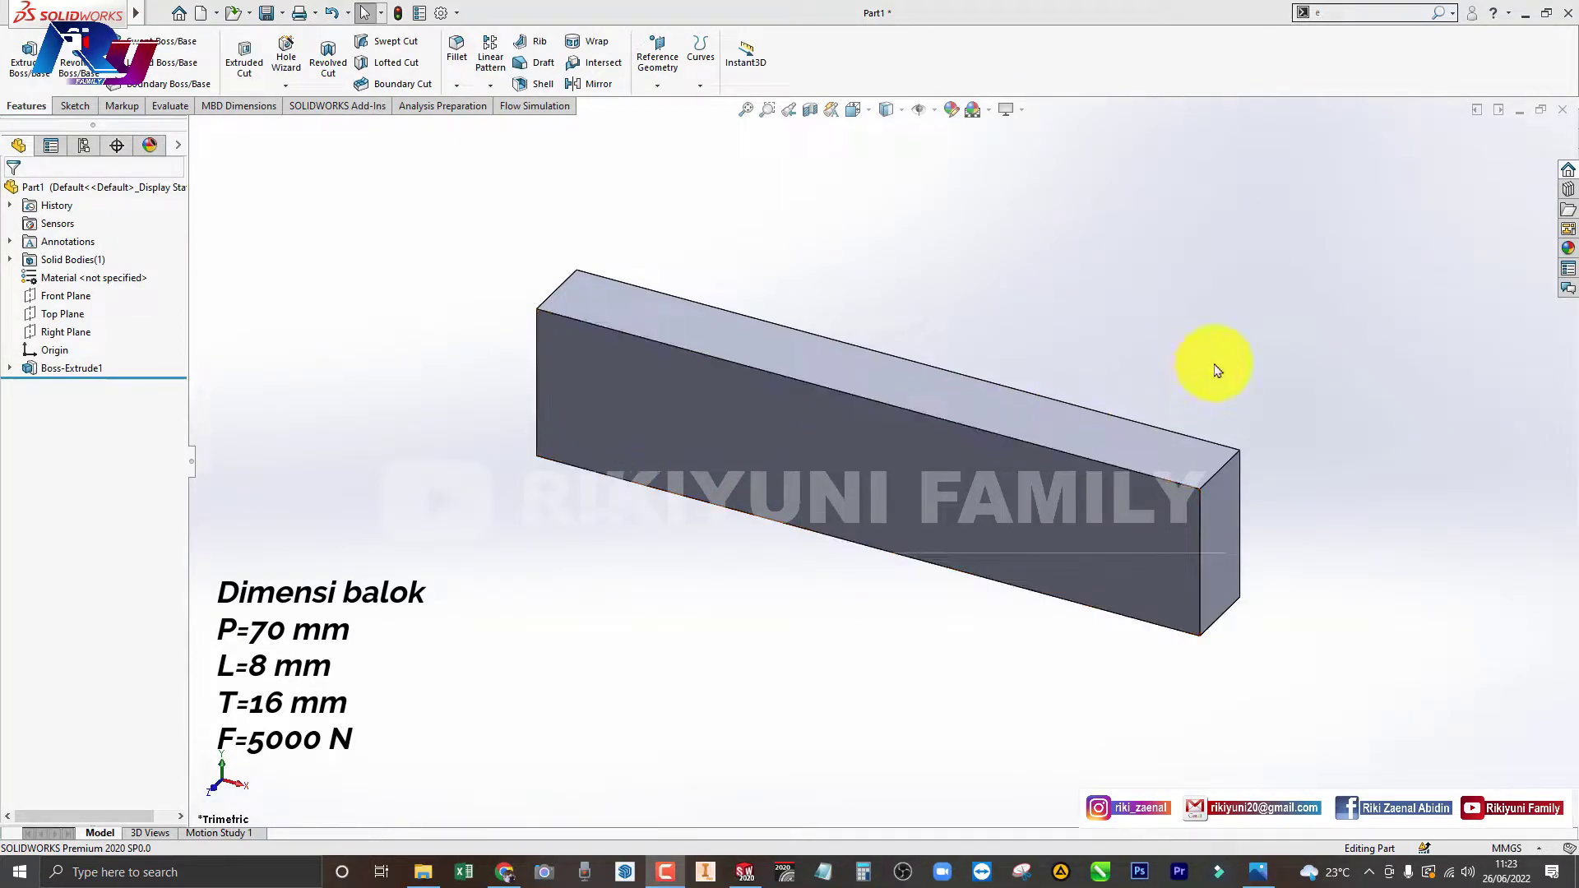
# Clear the selection to leave the result preview and show the bare 70×8×16 mm beam
pyautogui.click(1186, 282)
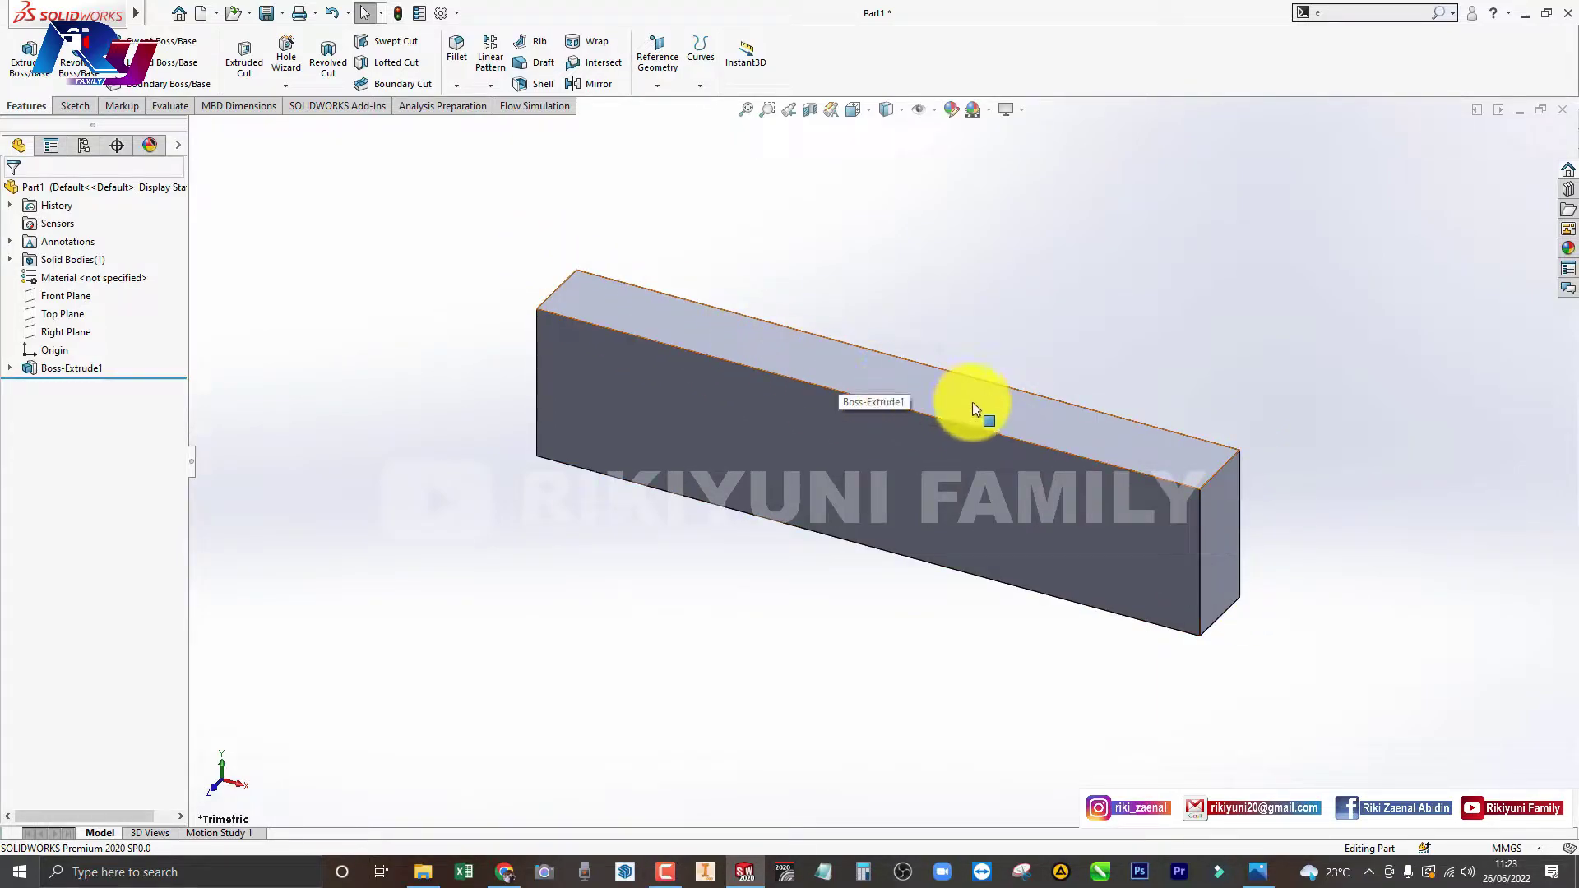
# Create a new Static simulation study for the beam named 'lat 1'
pyautogui.click(802, 186)
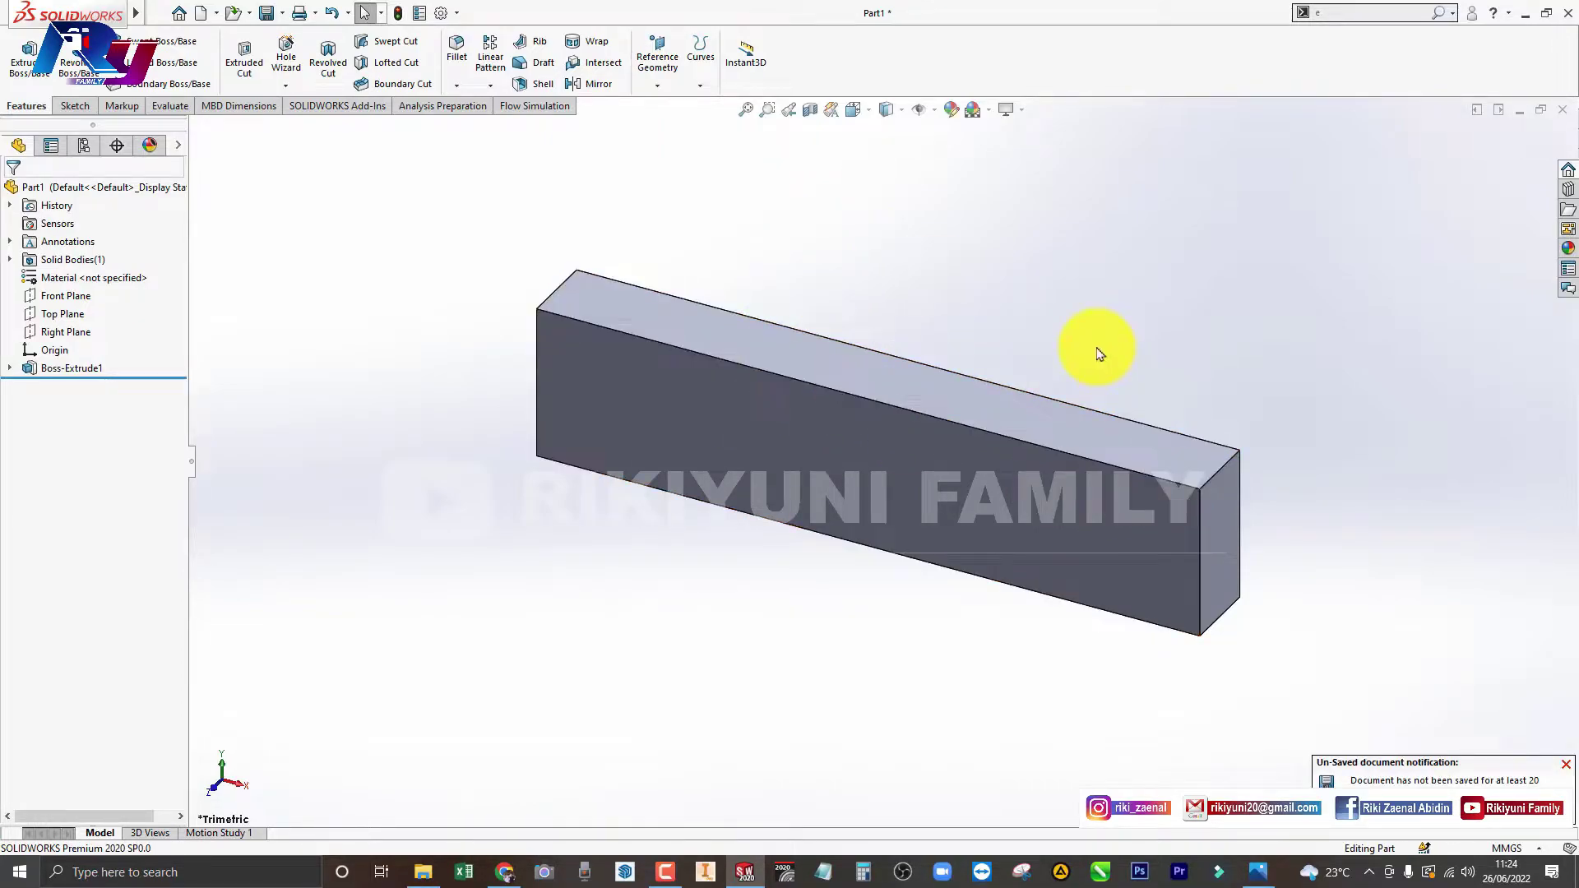
pyautogui.scroll(-2, 1209, 376)
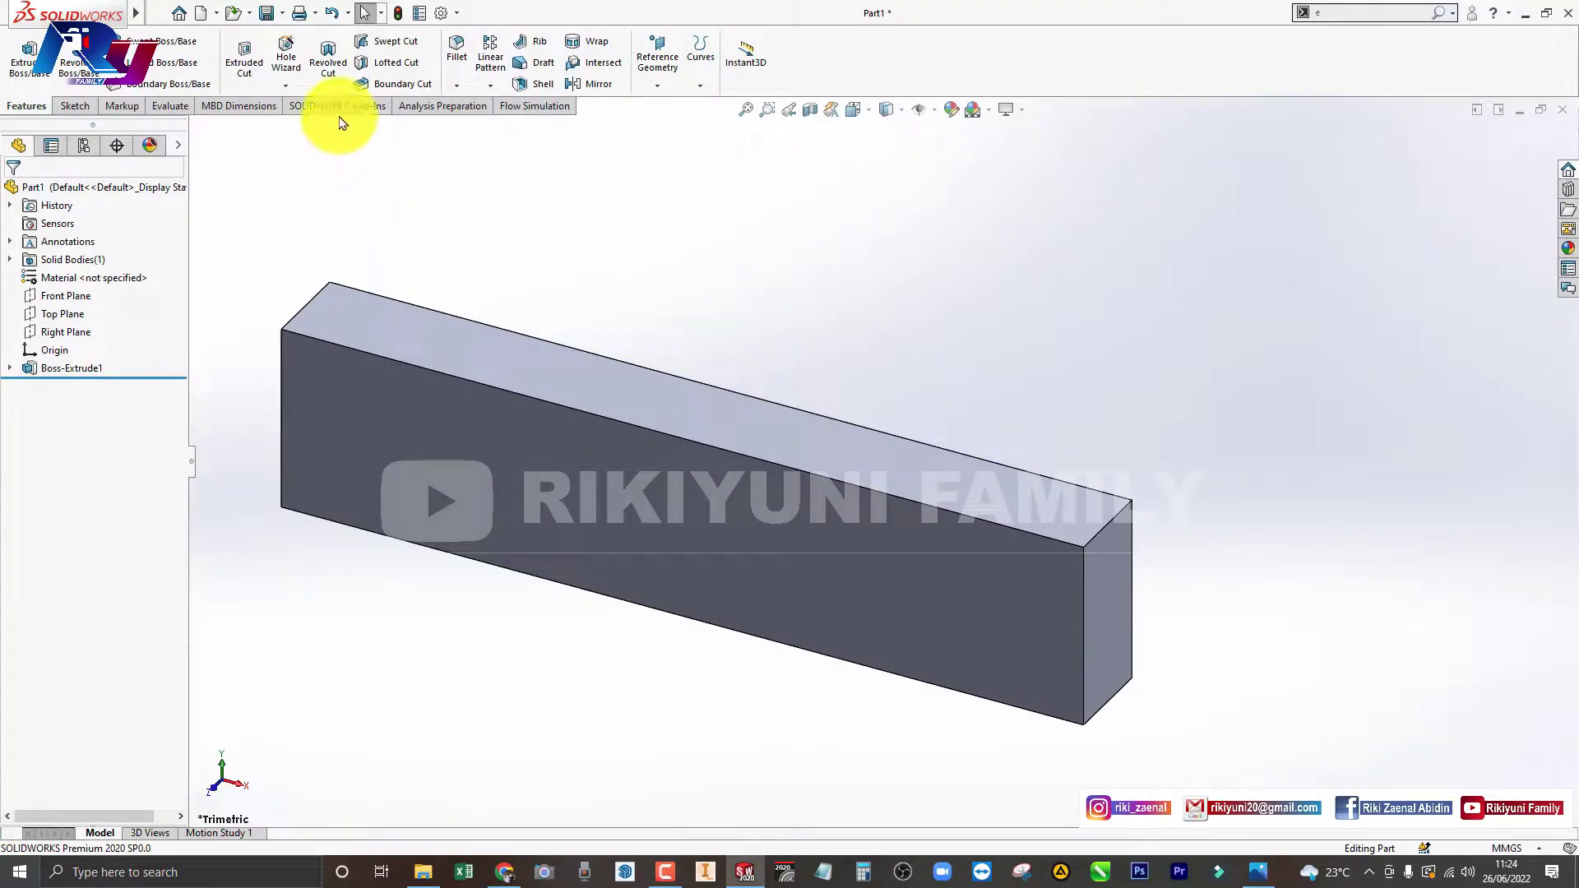
pyautogui.click(420, 106)
pyautogui.click(16, 59)
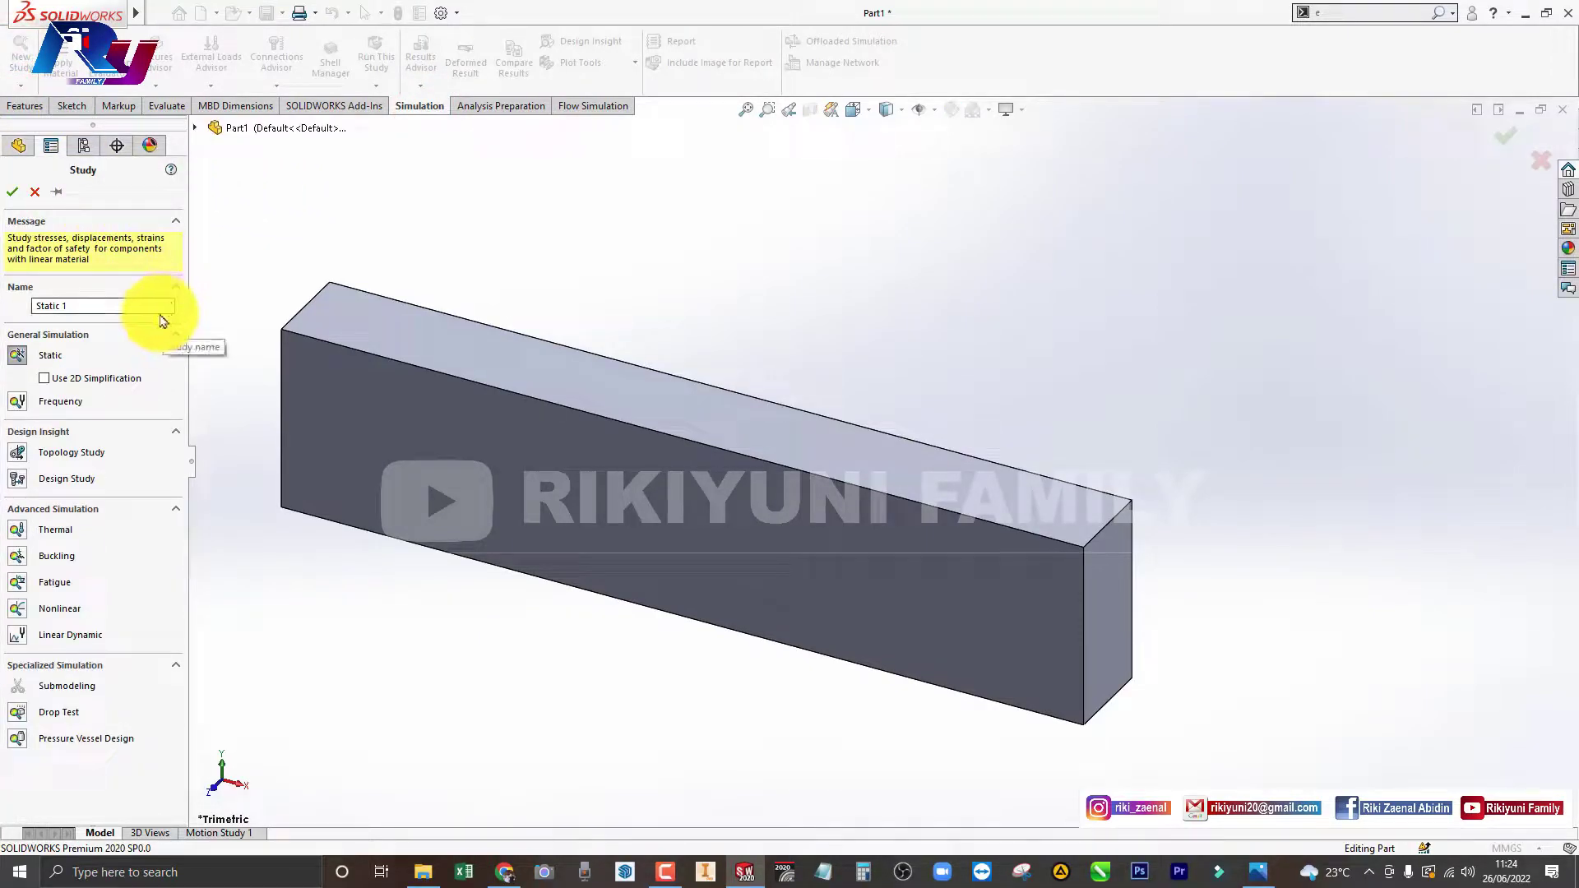
pyautogui.click(22, 355)
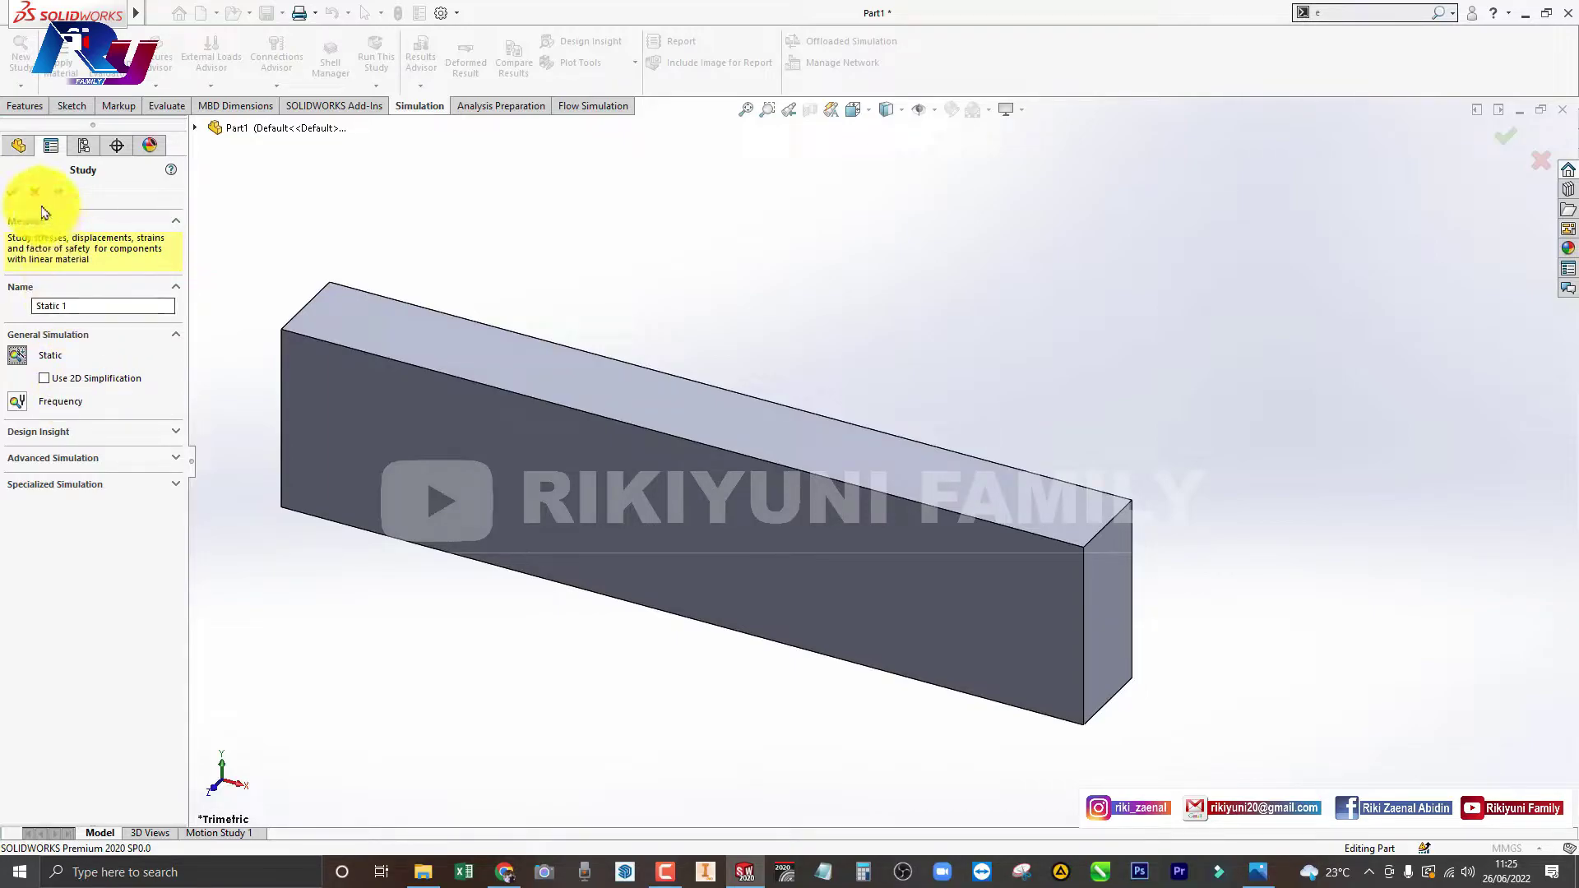
pyautogui.moveTo(77, 306); pyautogui.dragTo(12, 306)
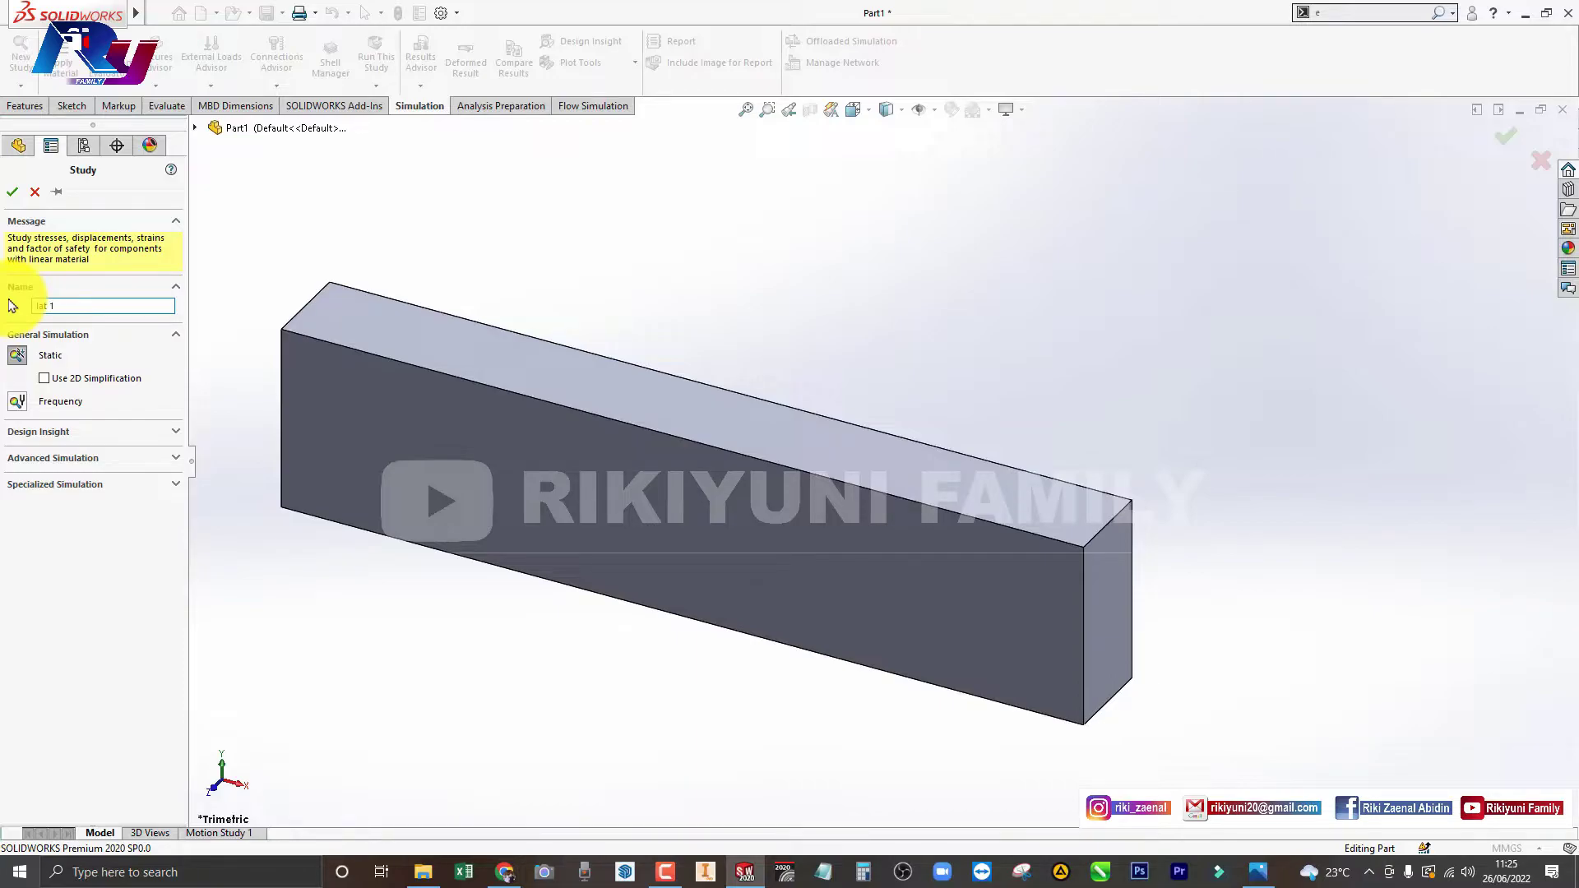
pyautogui.click(12, 191)
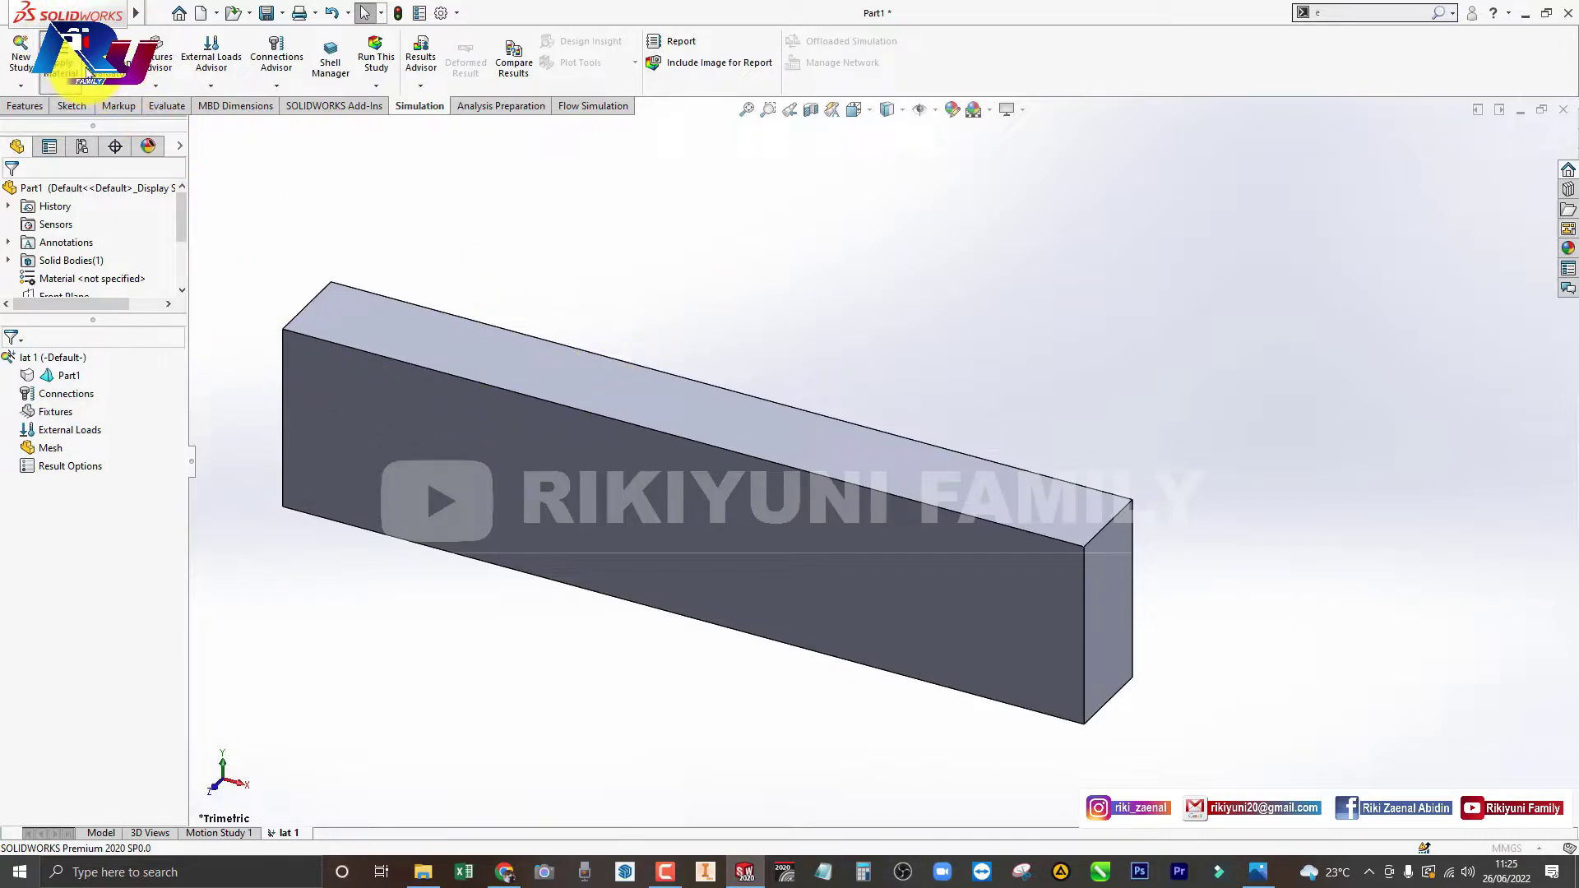
# Apply Alloy Steel from the material library to the beam, then close the library
pyautogui.click(61, 58)
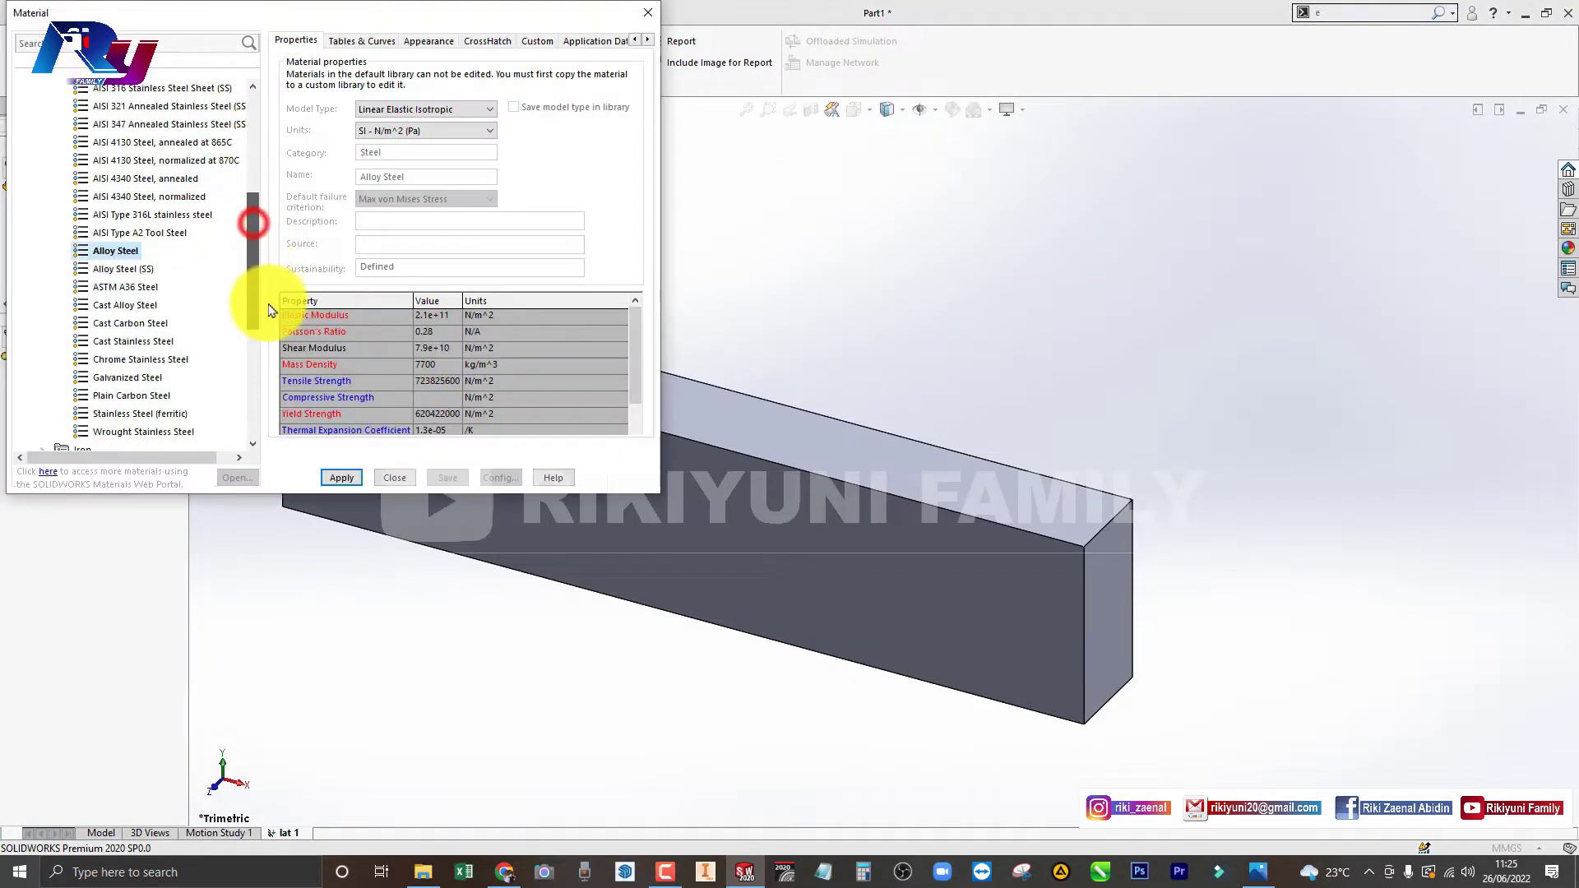
pyautogui.click(120, 234)
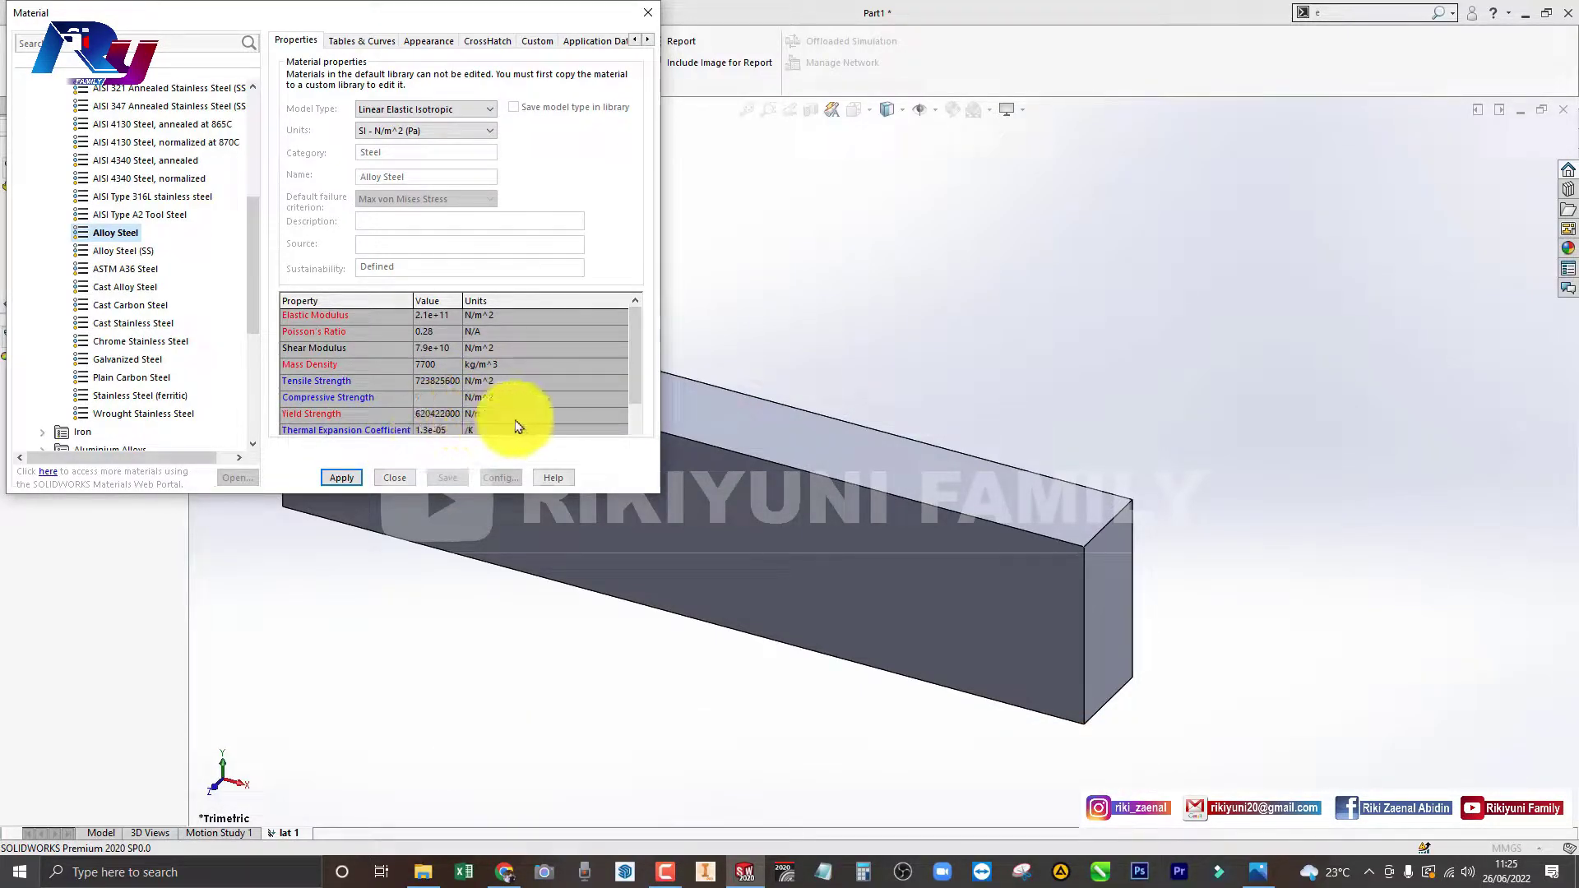
pyautogui.click(360, 477)
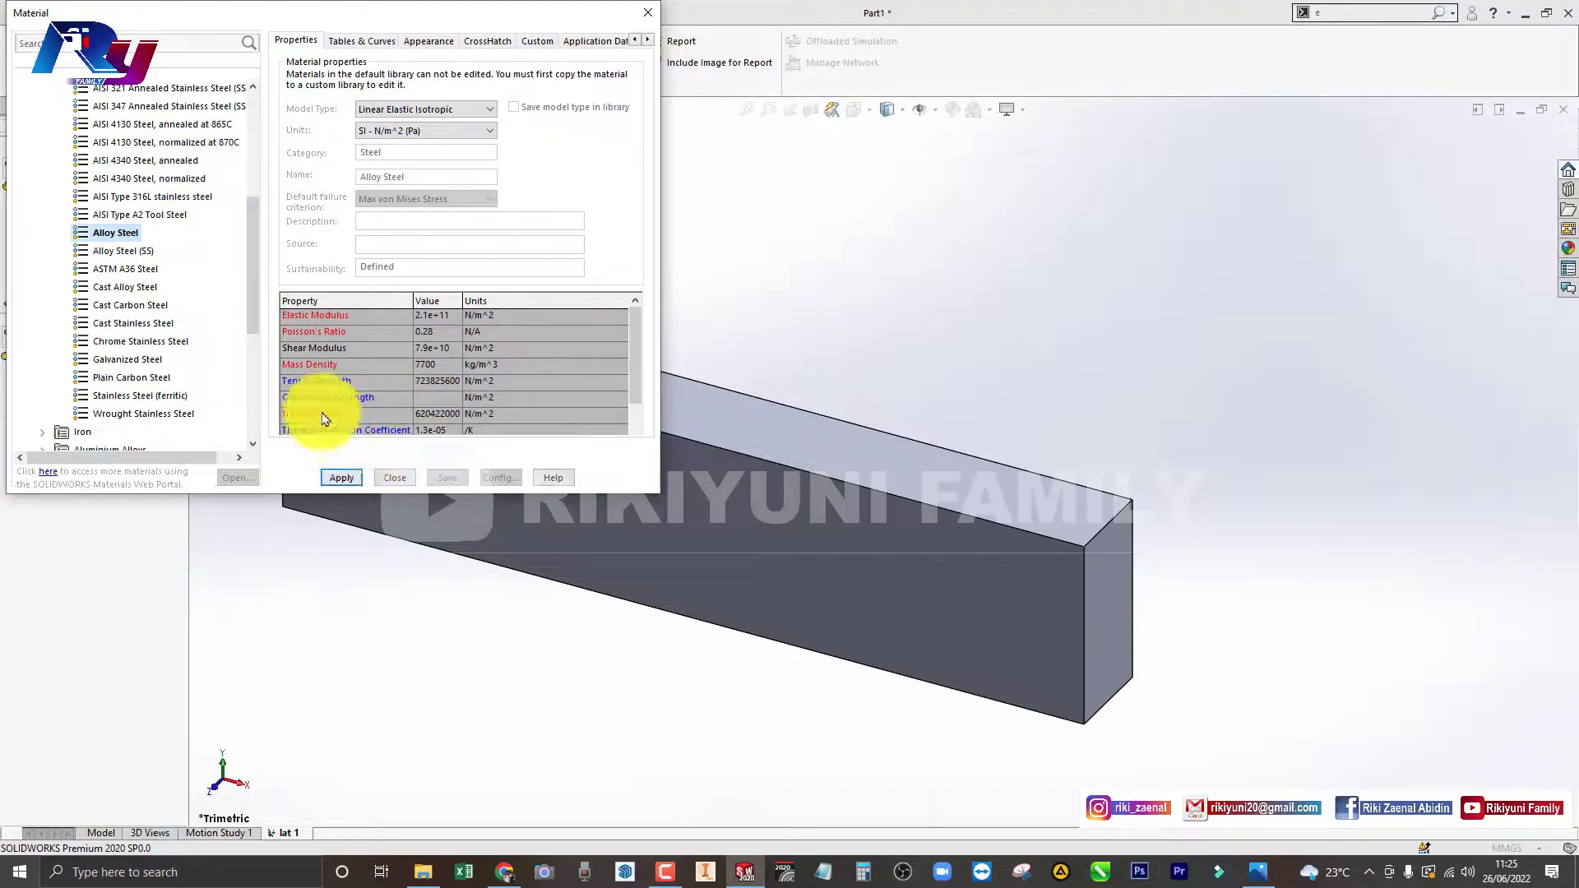
pyautogui.click(346, 476)
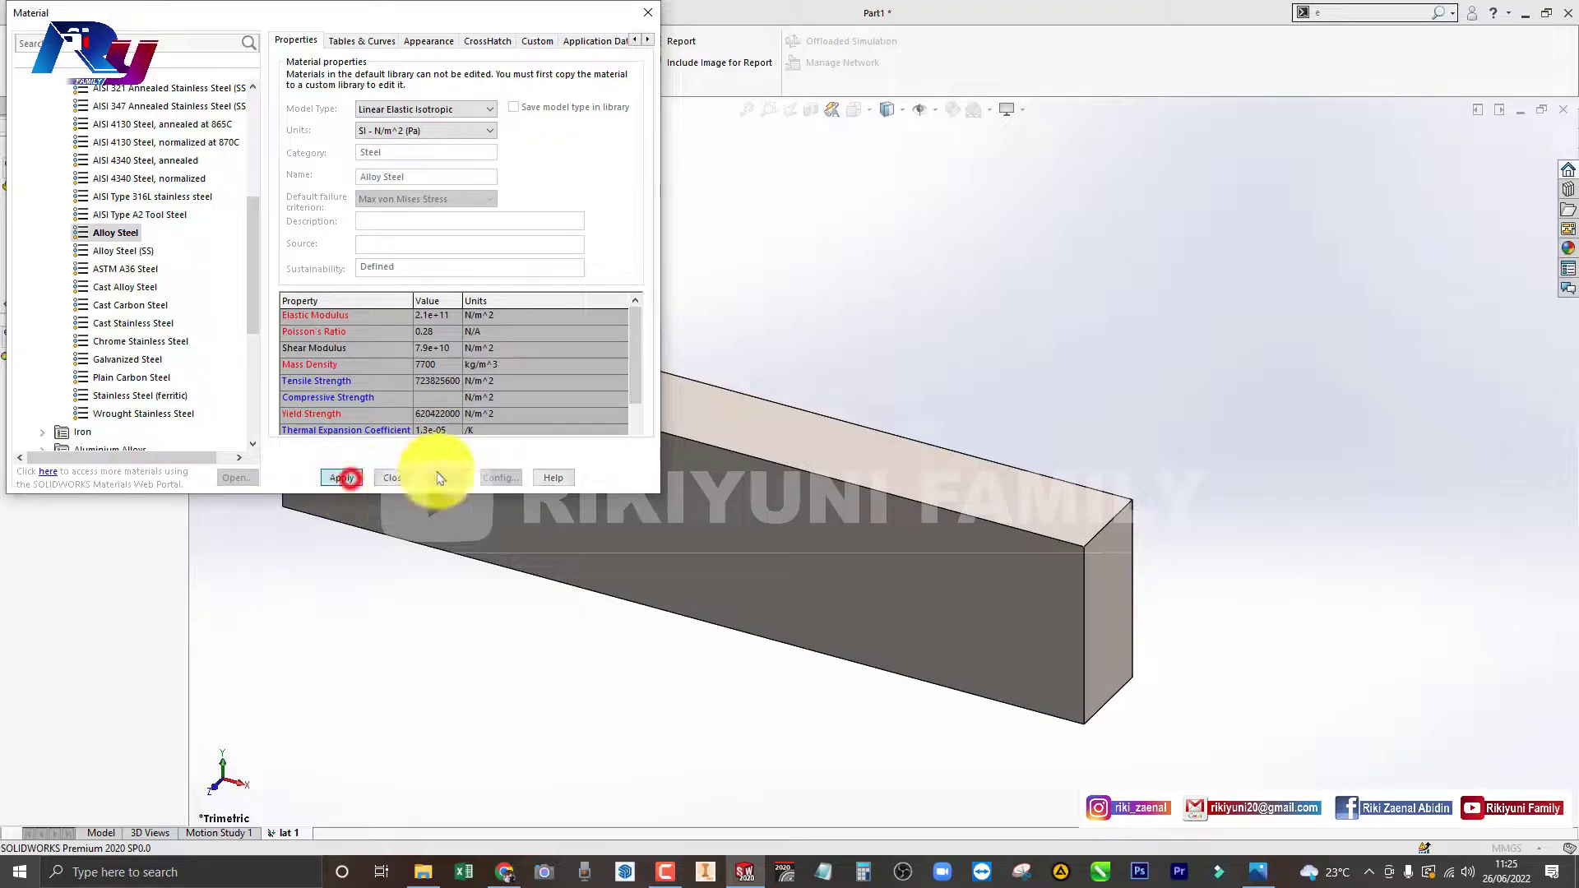
pyautogui.click(384, 479)
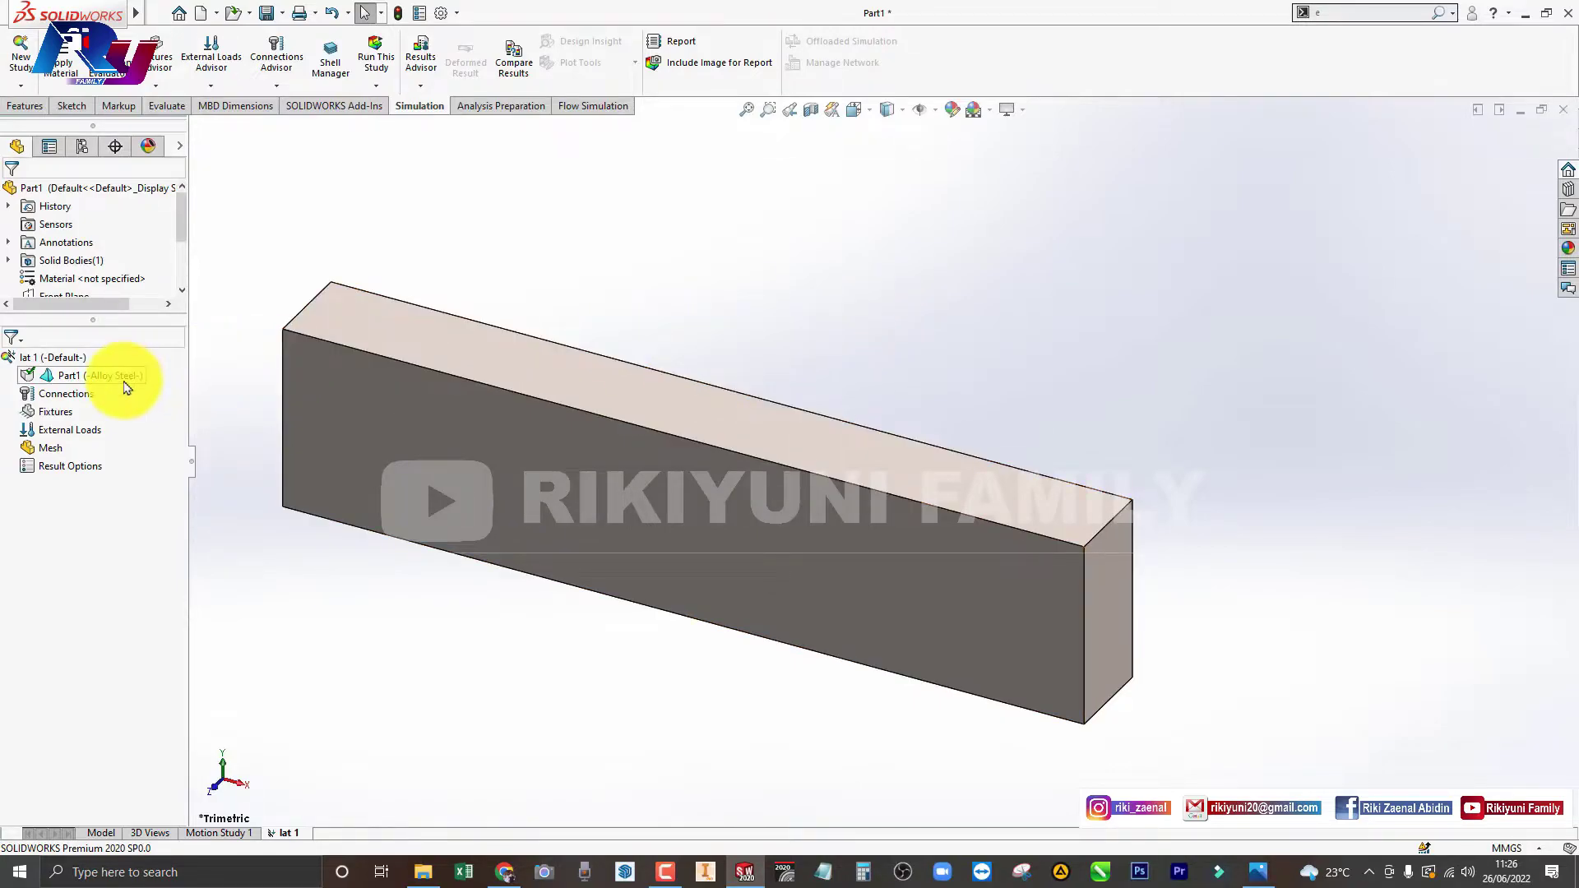
# Add a Fixed Geometry restraint (Fixed-1) on the beam's left end face
pyautogui.rightClick(85, 414)
pyautogui.click(99, 421)
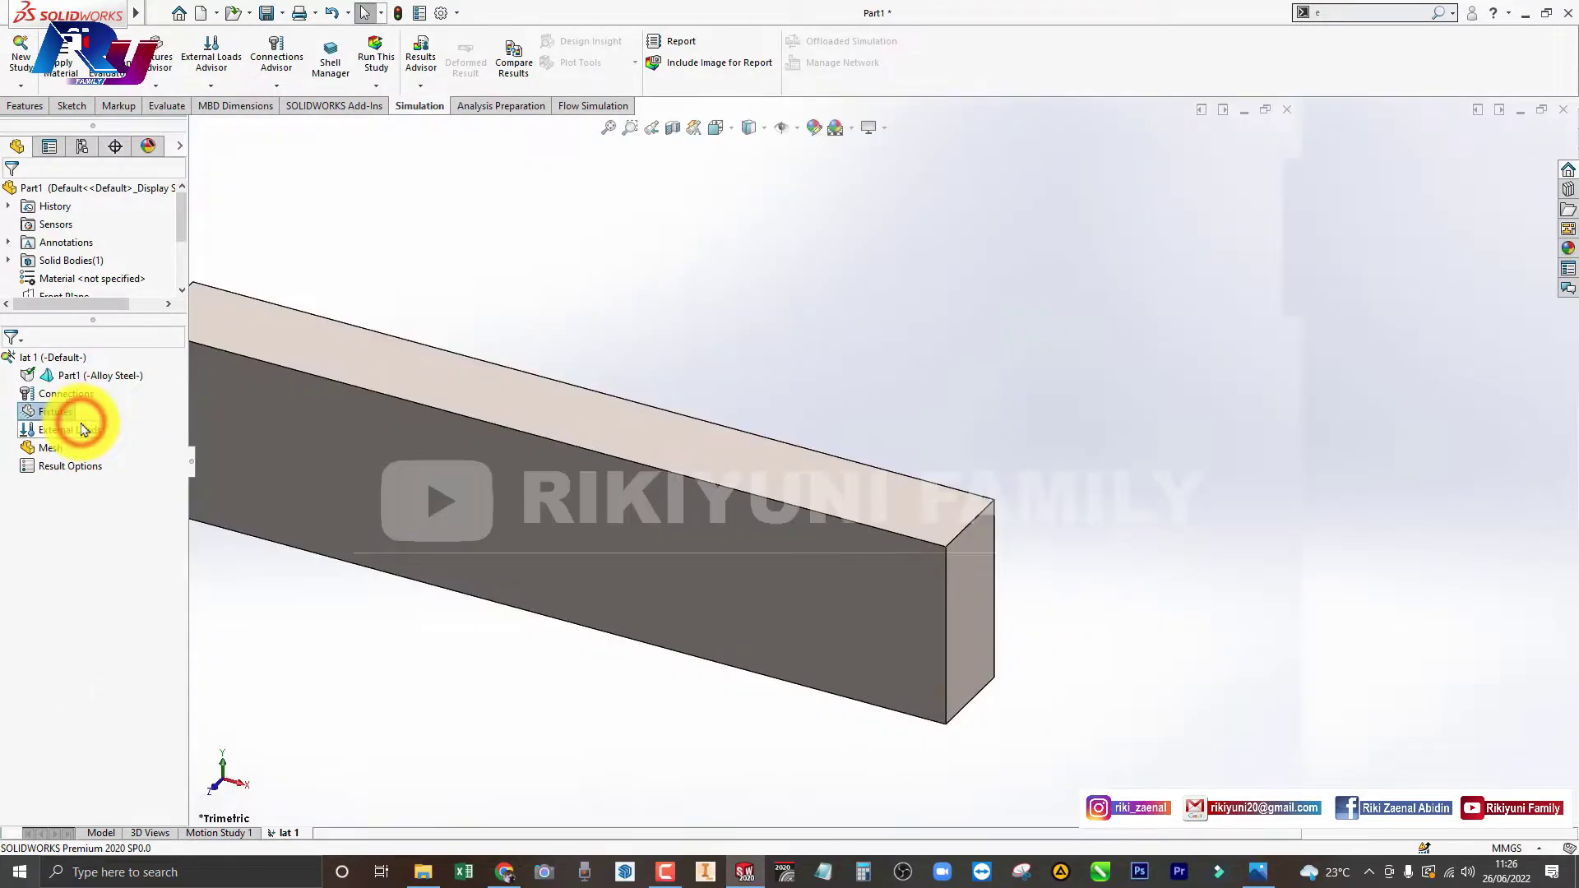
pyautogui.click(155, 86)
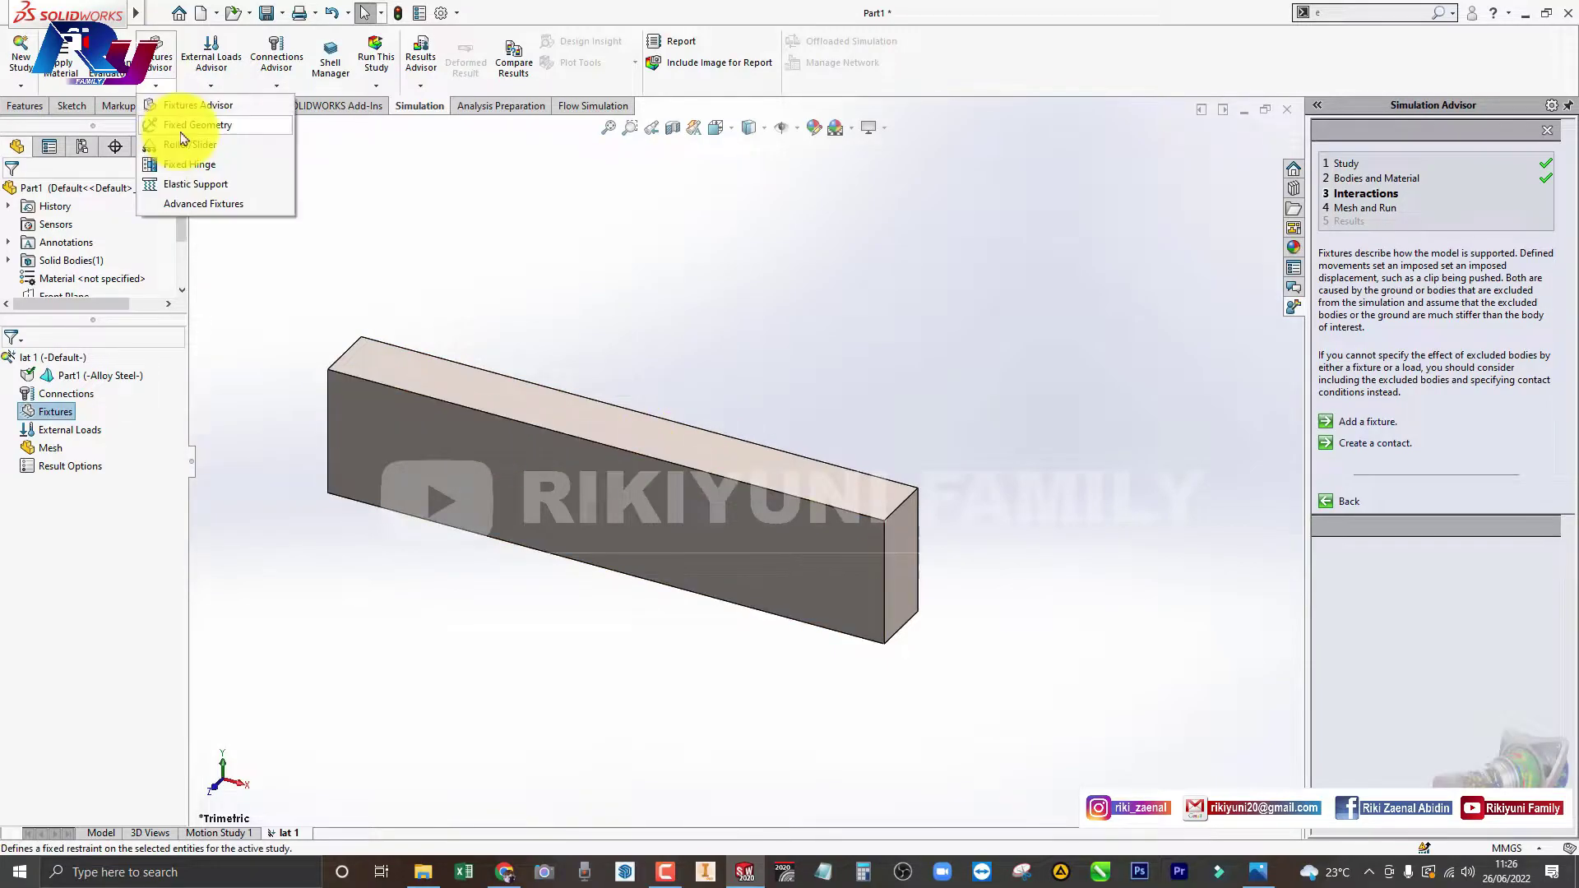
pyautogui.click(196, 128)
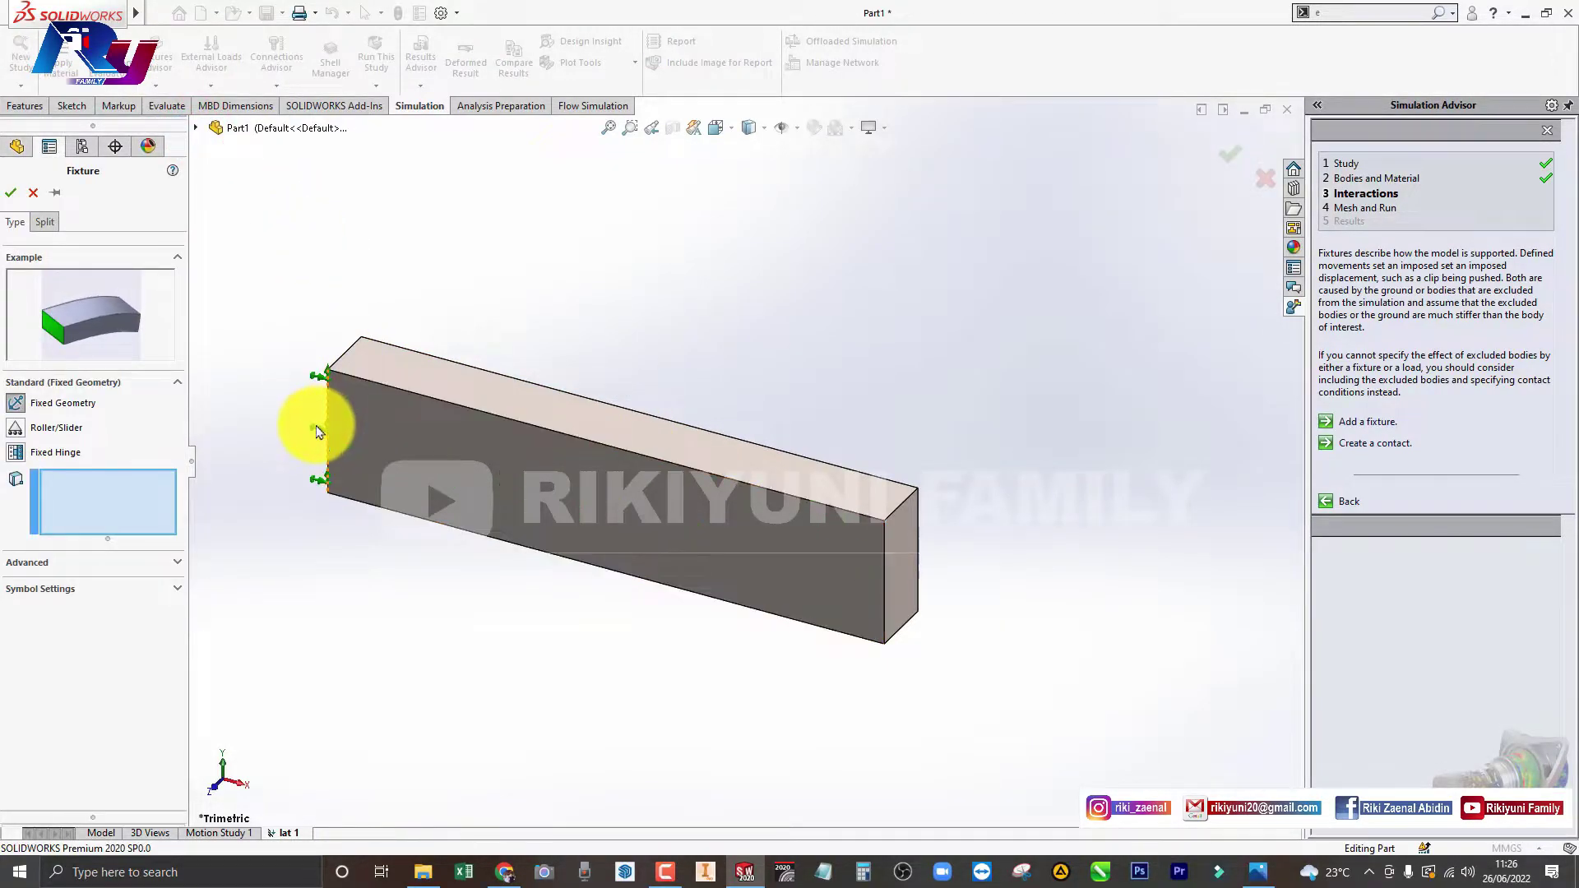
pyautogui.moveTo(327, 420)
pyautogui.mouseDown(button='middle')
pyautogui.moveTo(426, 439)
pyautogui.moveTo(388, 424)
pyautogui.moveTo(557, 504)
pyautogui.moveTo(468, 479)
pyautogui.moveTo(398, 423)
pyautogui.moveTo(428, 356)
pyautogui.moveTo(394, 377)
pyautogui.moveTo(412, 426)
pyautogui.moveTo(141, 412)
pyautogui.mouseUp(button='middle')
pyautogui.click(395, 417)
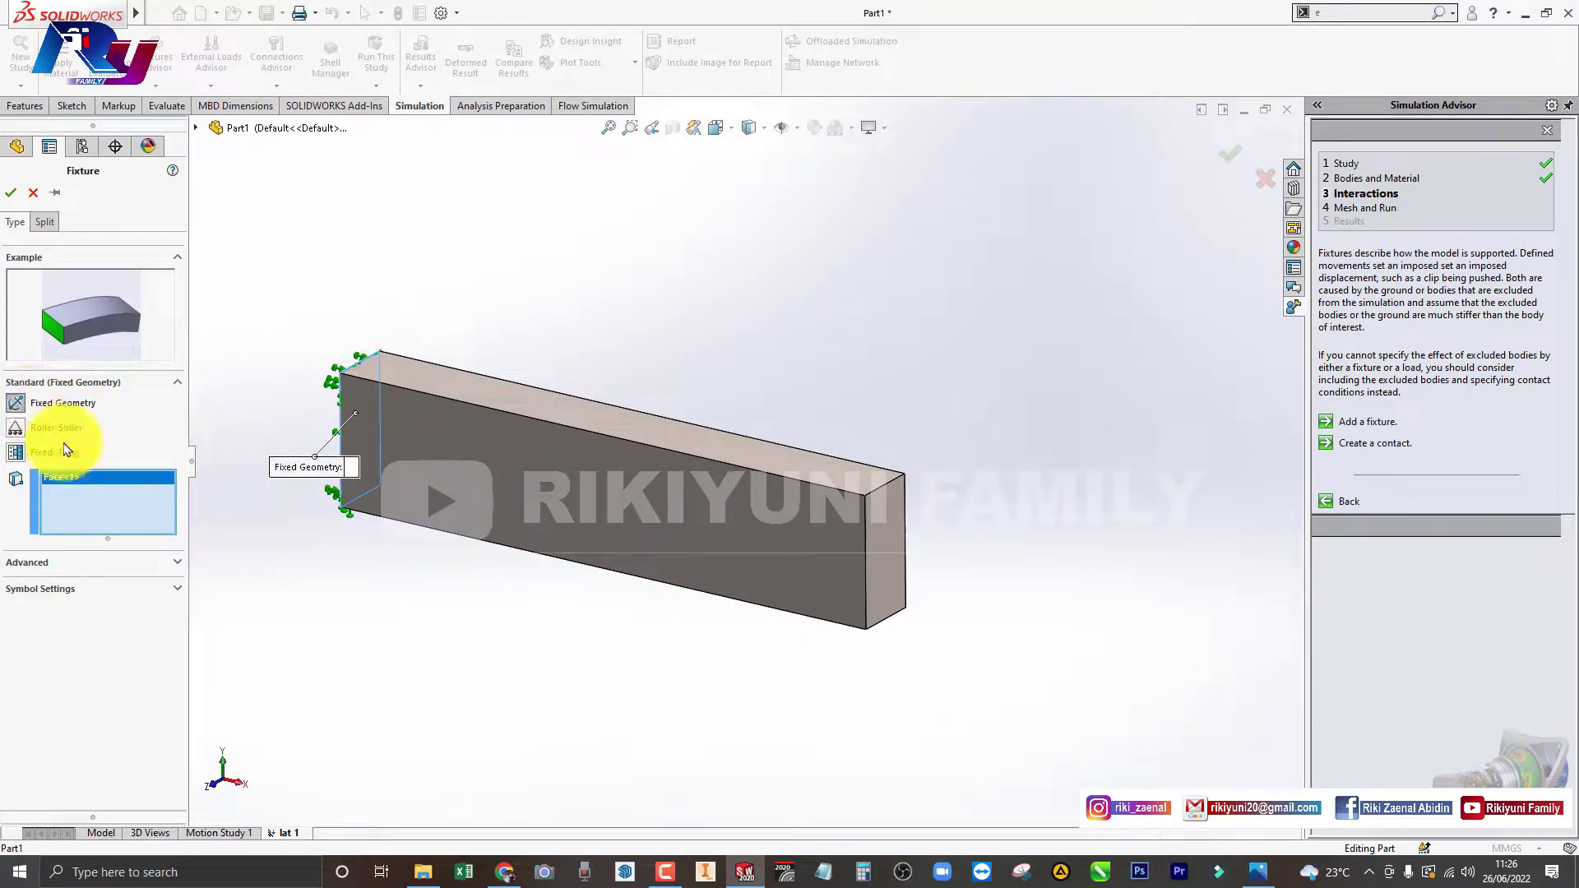
pyautogui.click(11, 193)
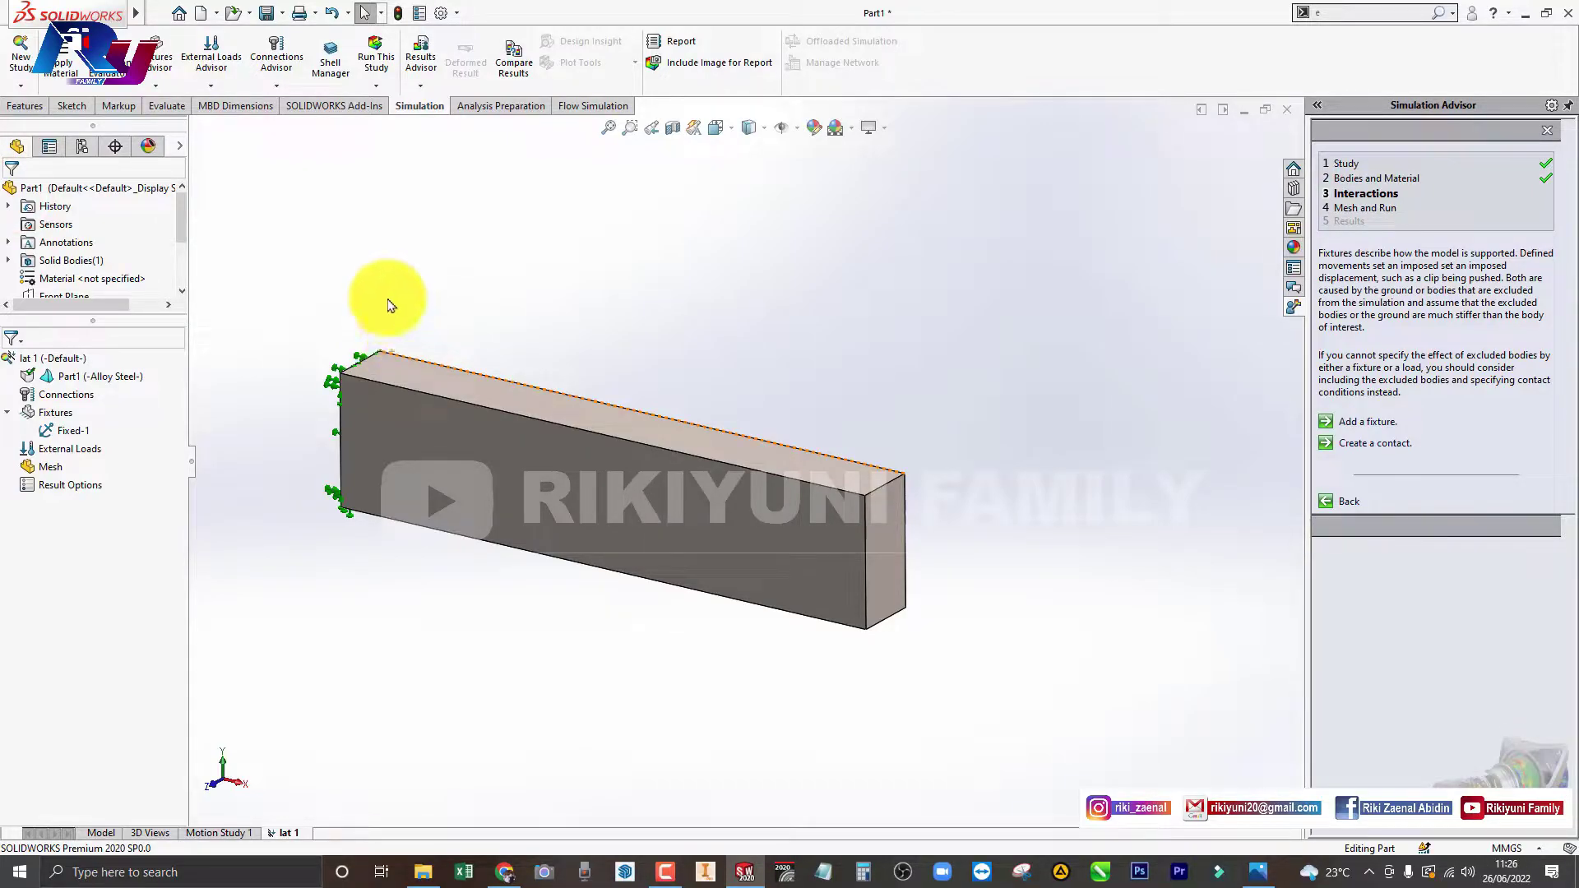
# Apply a reversed 5,000 N force on the beam's right end face and run the study
pyautogui.click(214, 84)
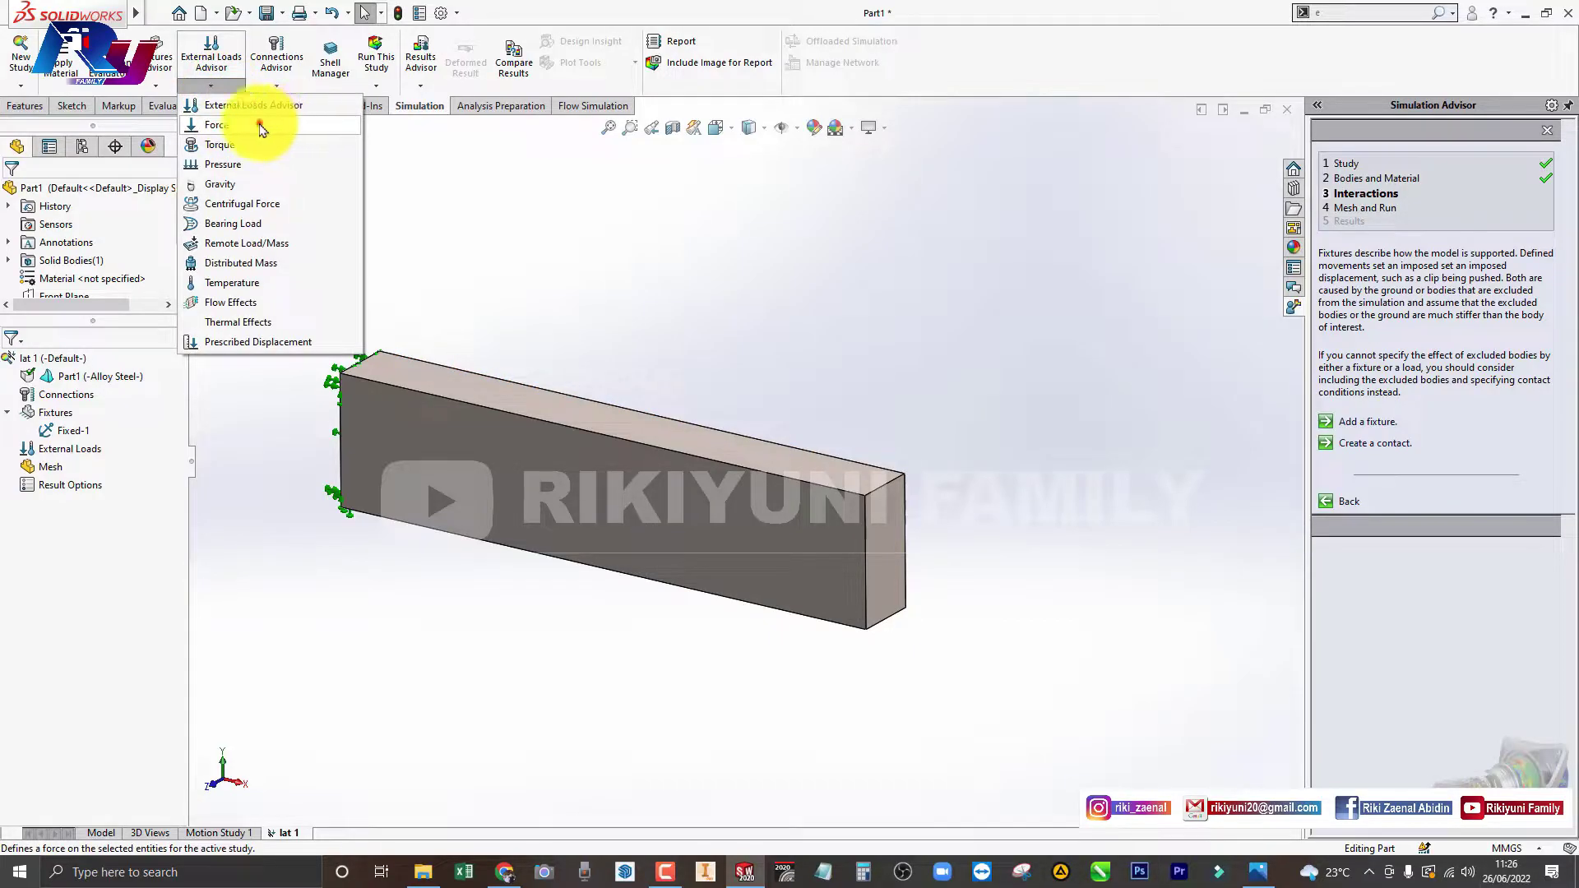
pyautogui.click(261, 128)
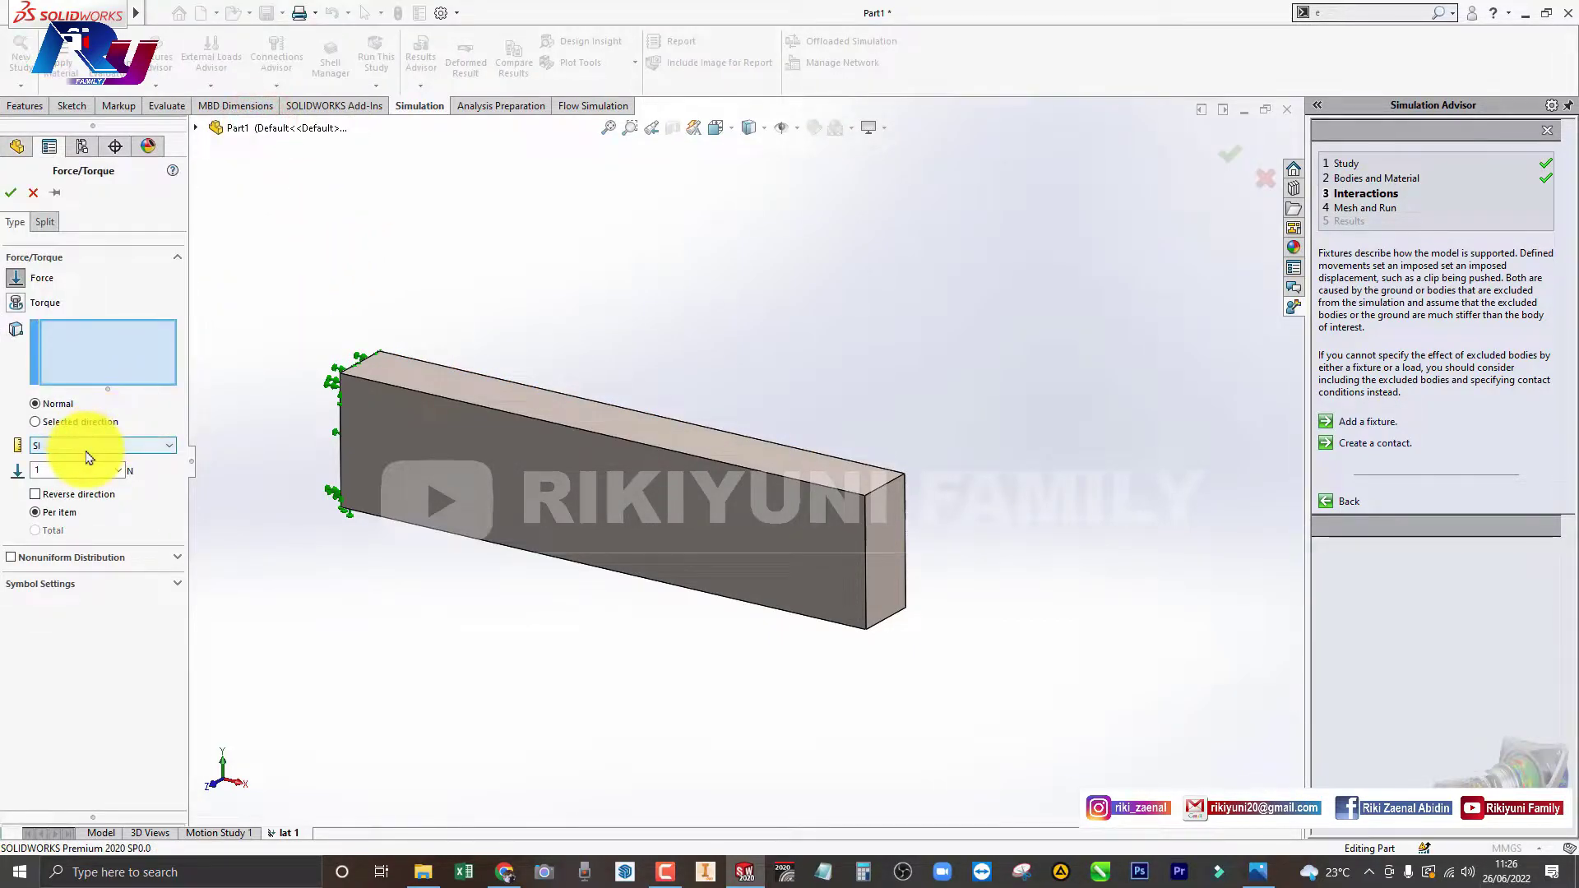
pyautogui.click(883, 545)
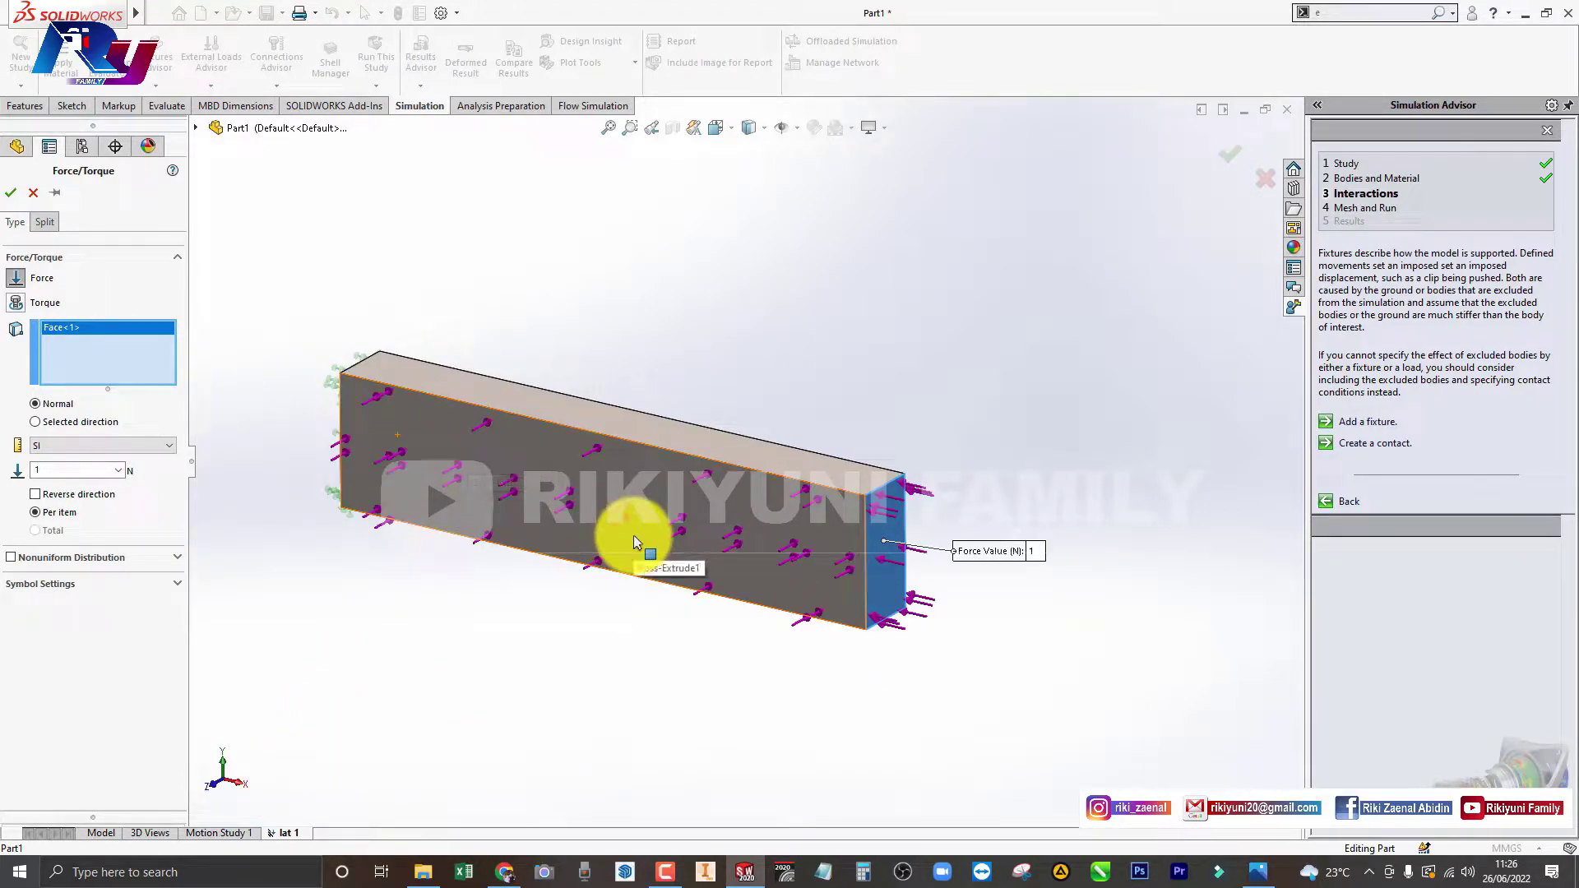
pyautogui.click(34, 494)
pyautogui.write('5000')
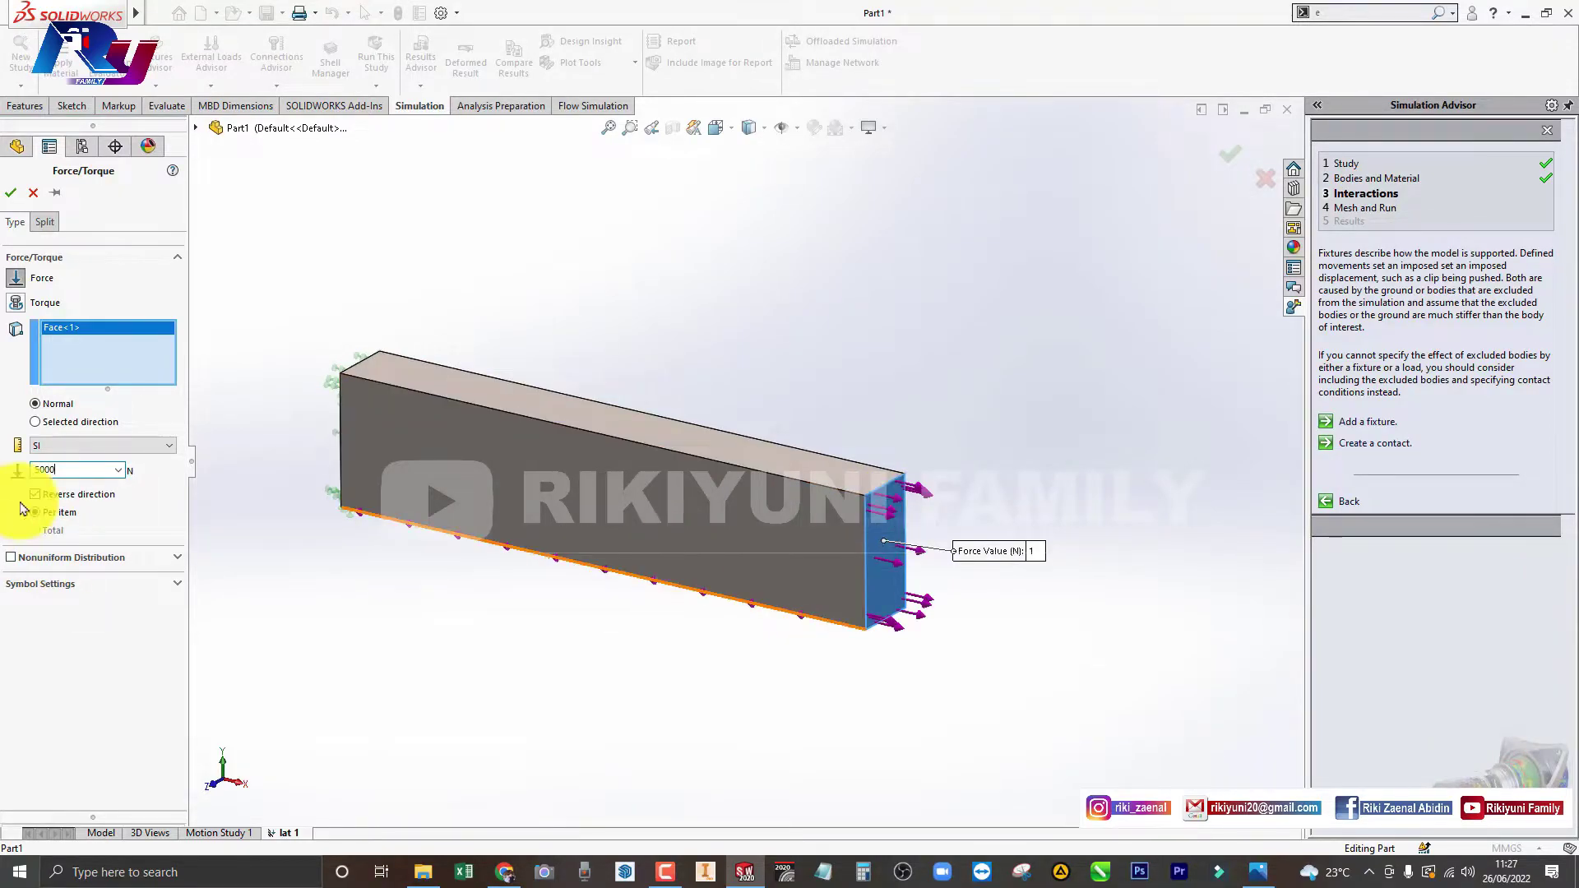
pyautogui.click(17, 194)
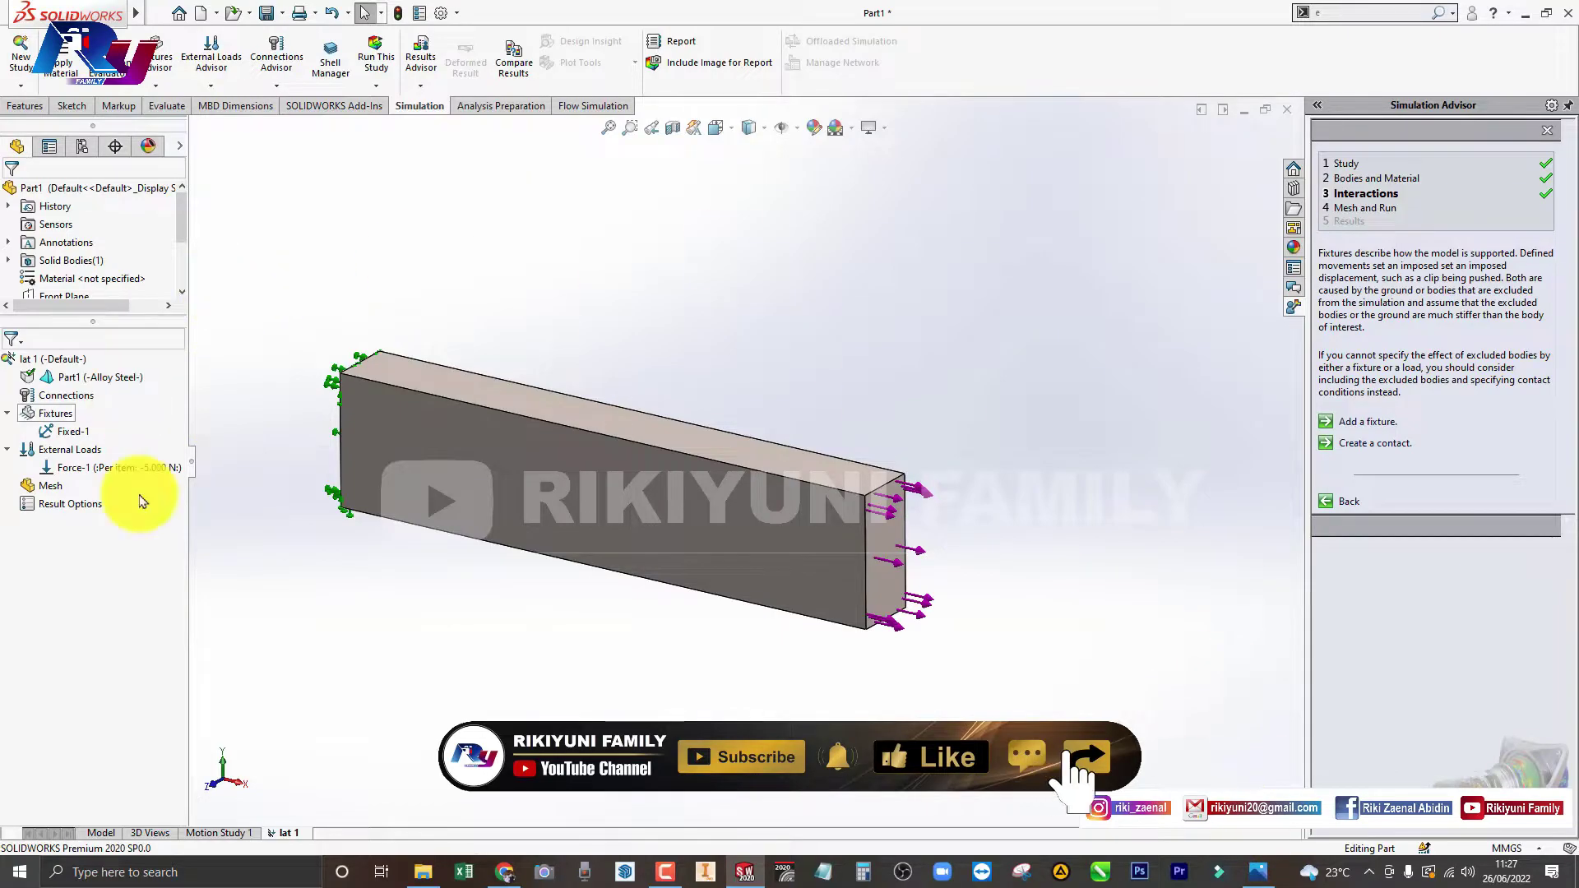
pyautogui.click(376, 46)
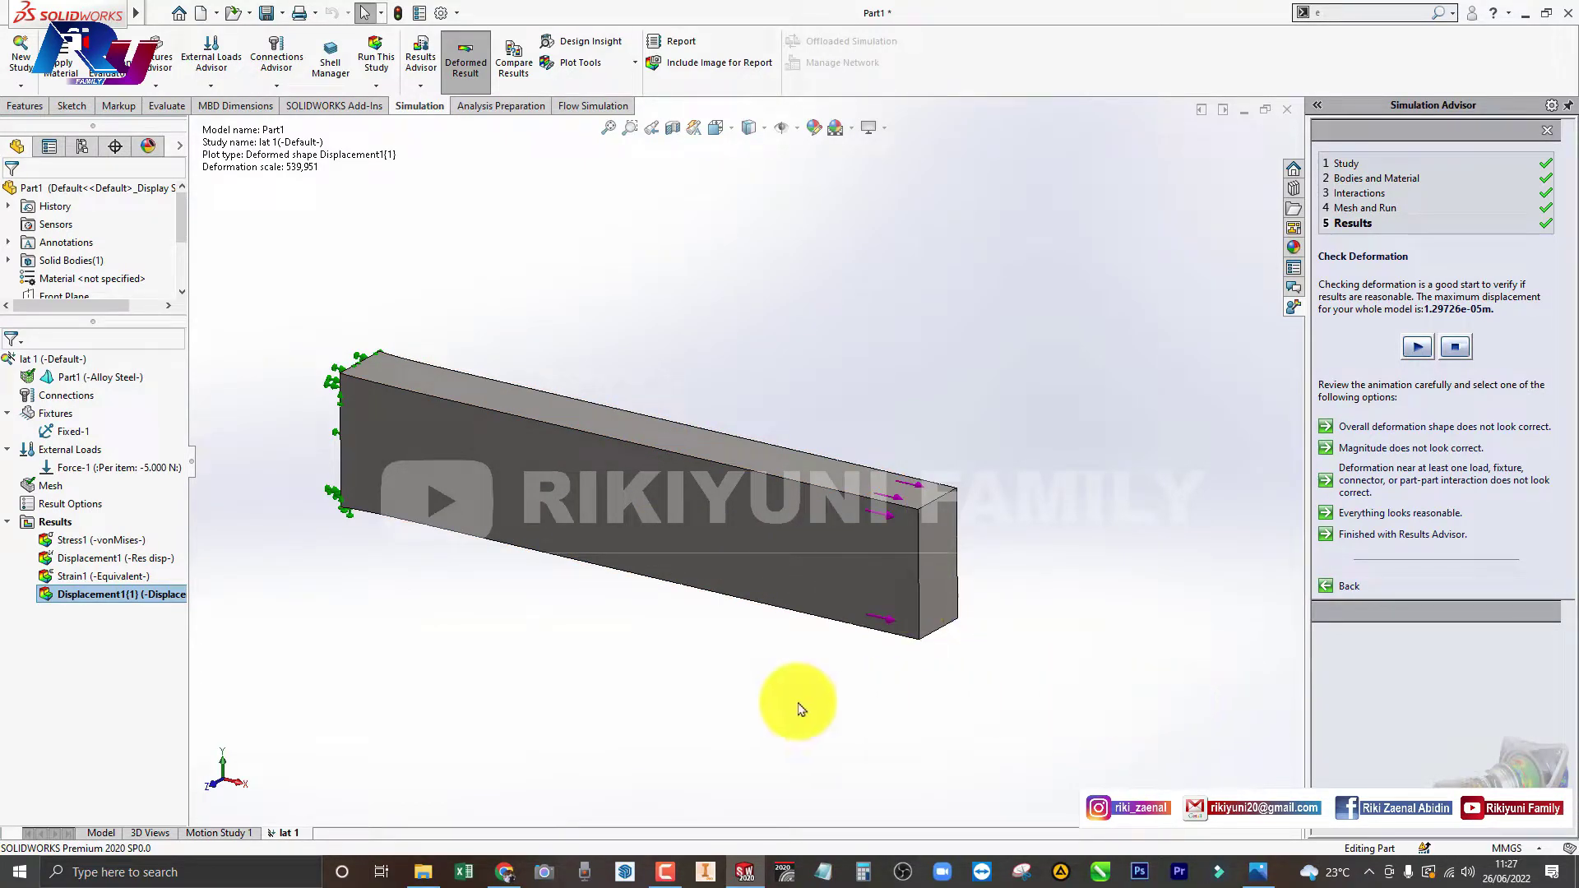
# Set the Stress1 plot definition's units to N/mm^2 (MPa)
pyautogui.rightClick(119, 547)
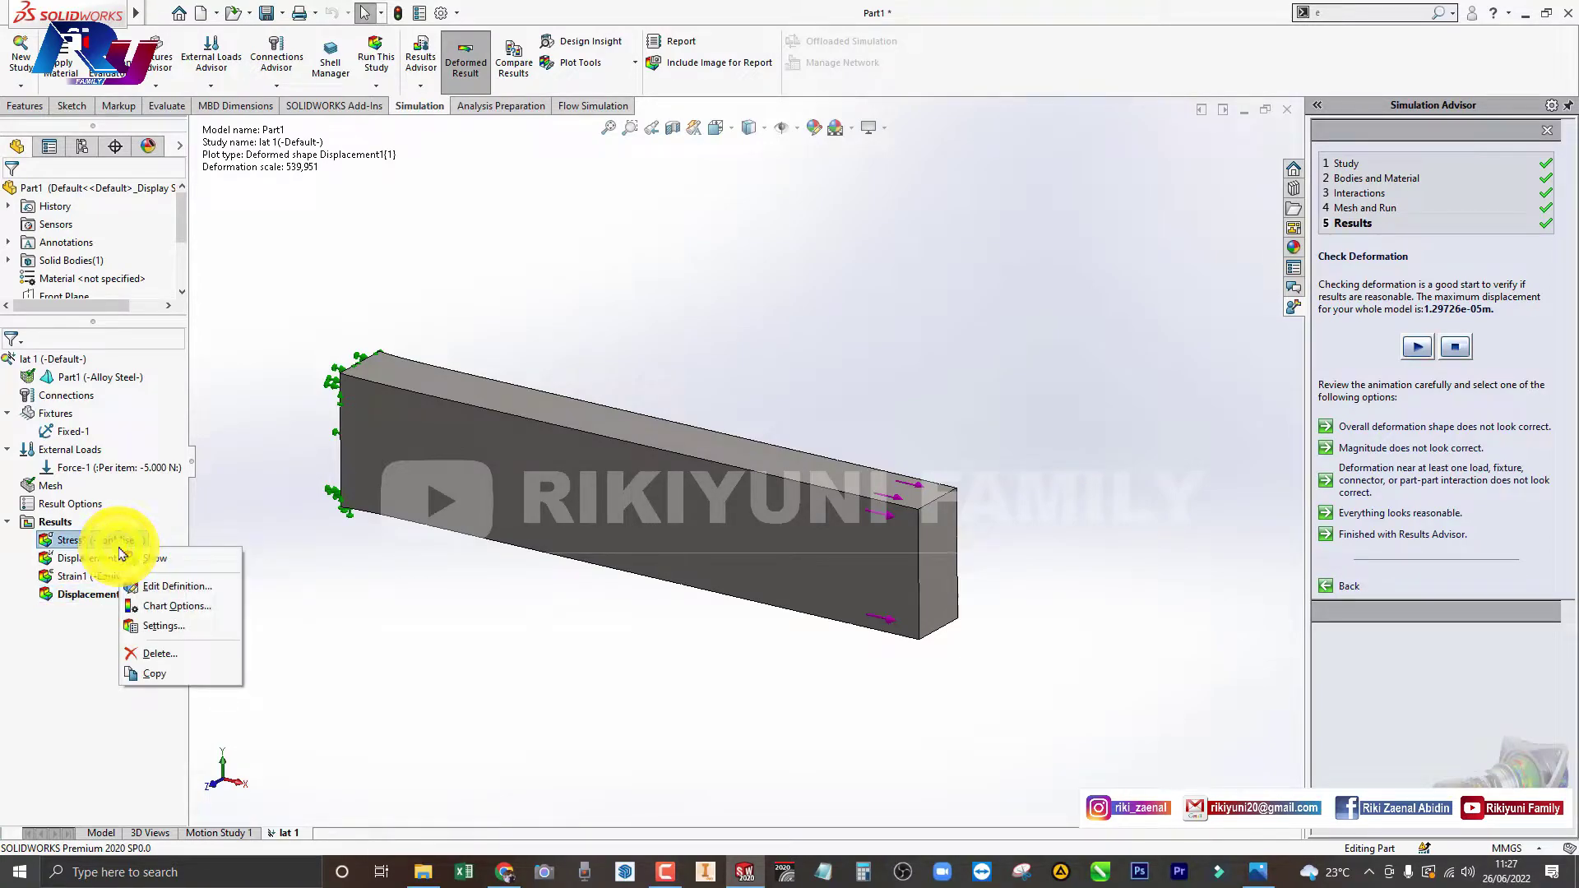
pyautogui.click(160, 586)
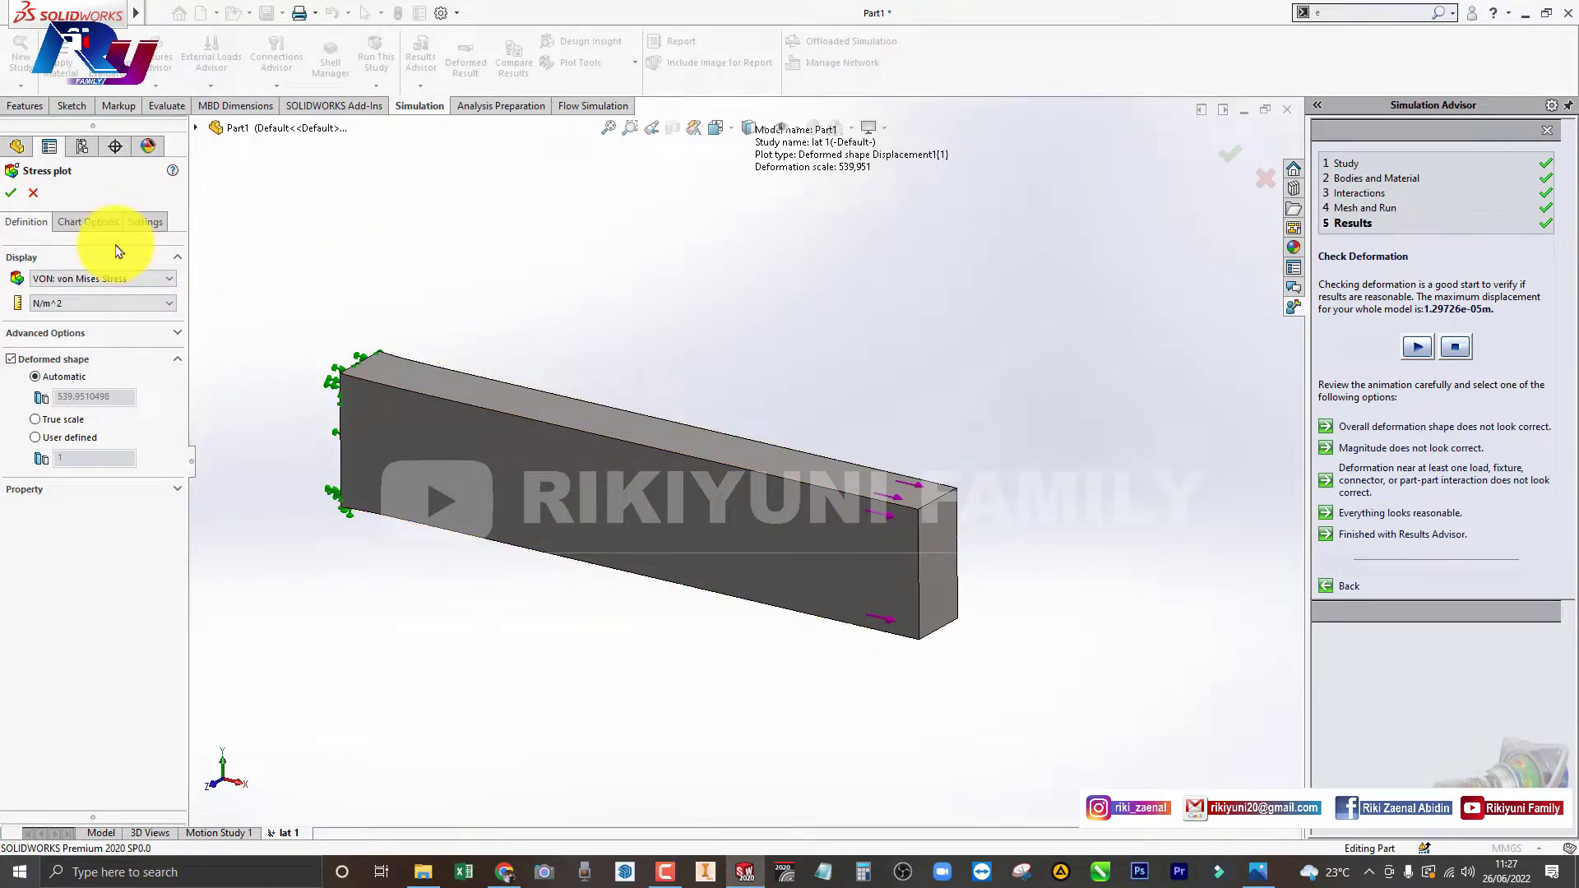
pyautogui.click(74, 304)
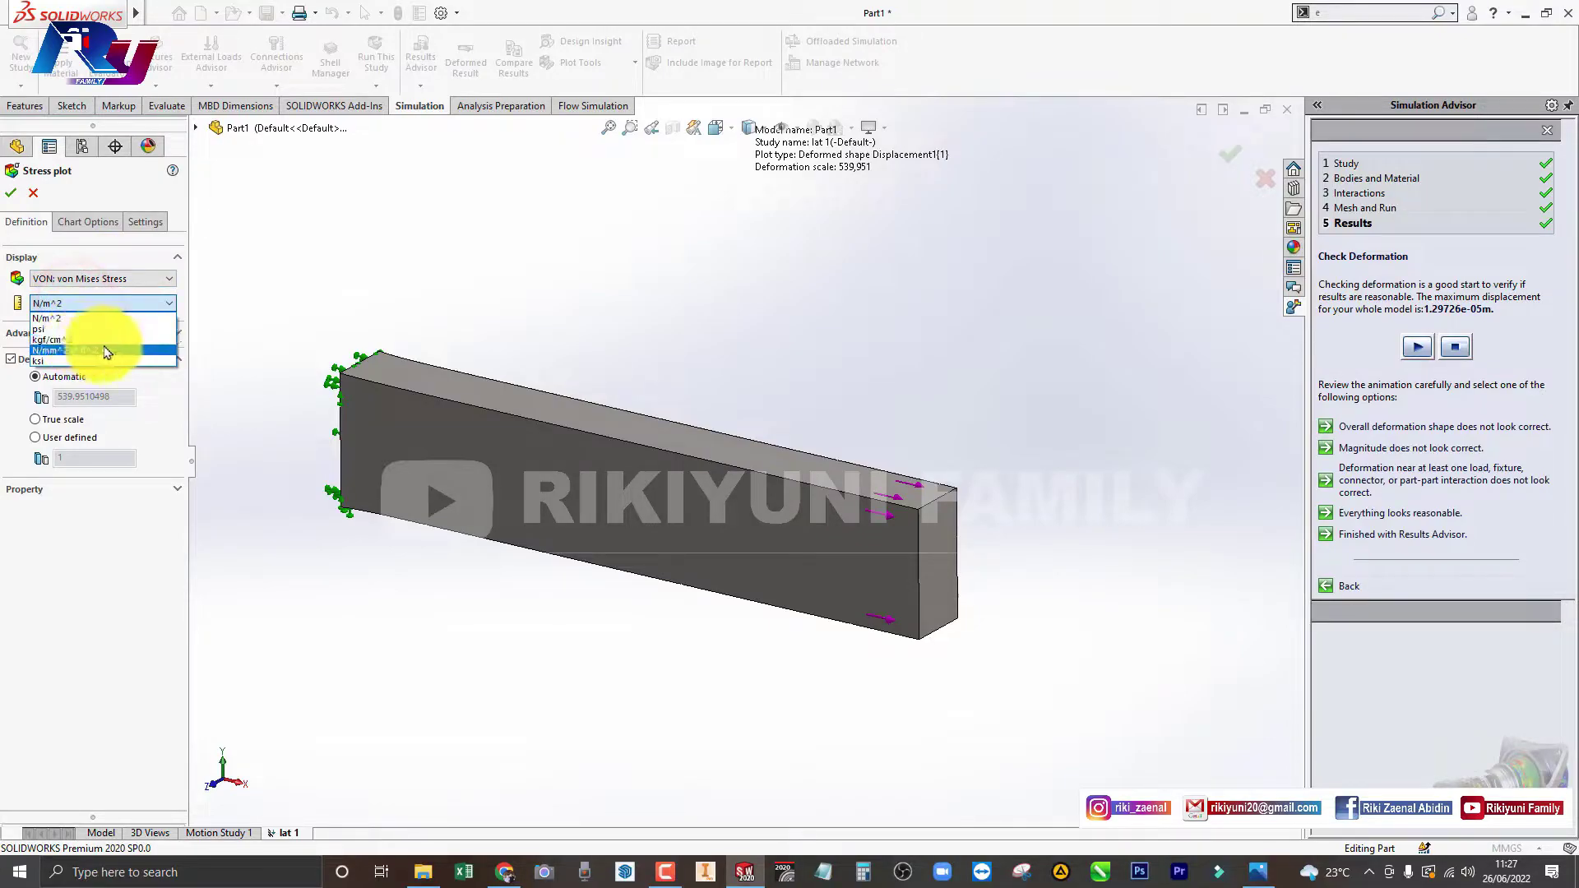
pyautogui.click(99, 351)
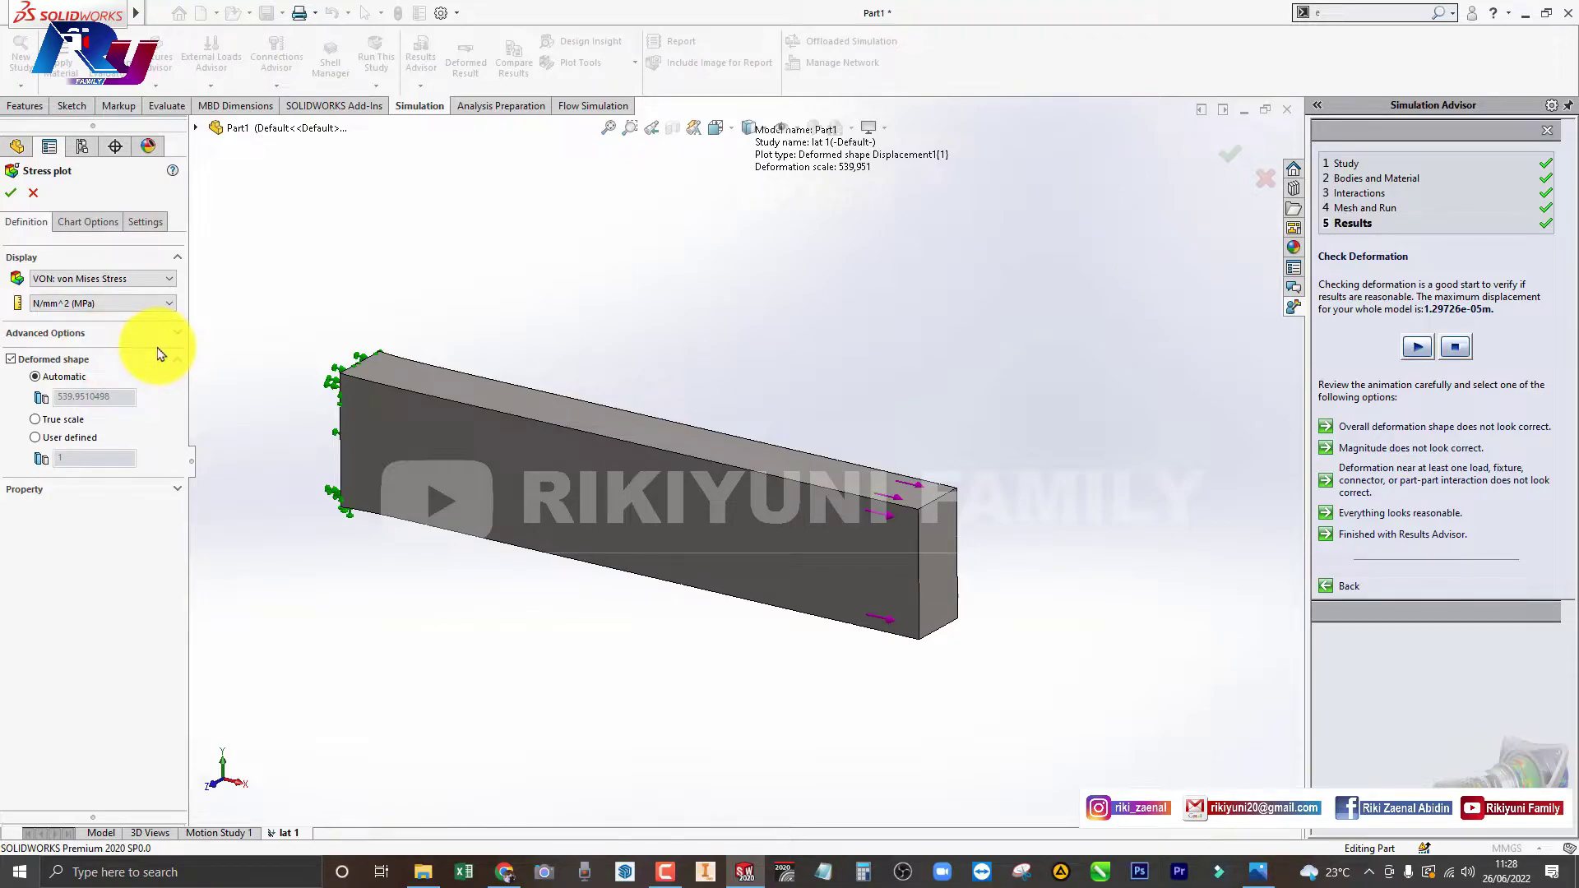
pyautogui.click(11, 193)
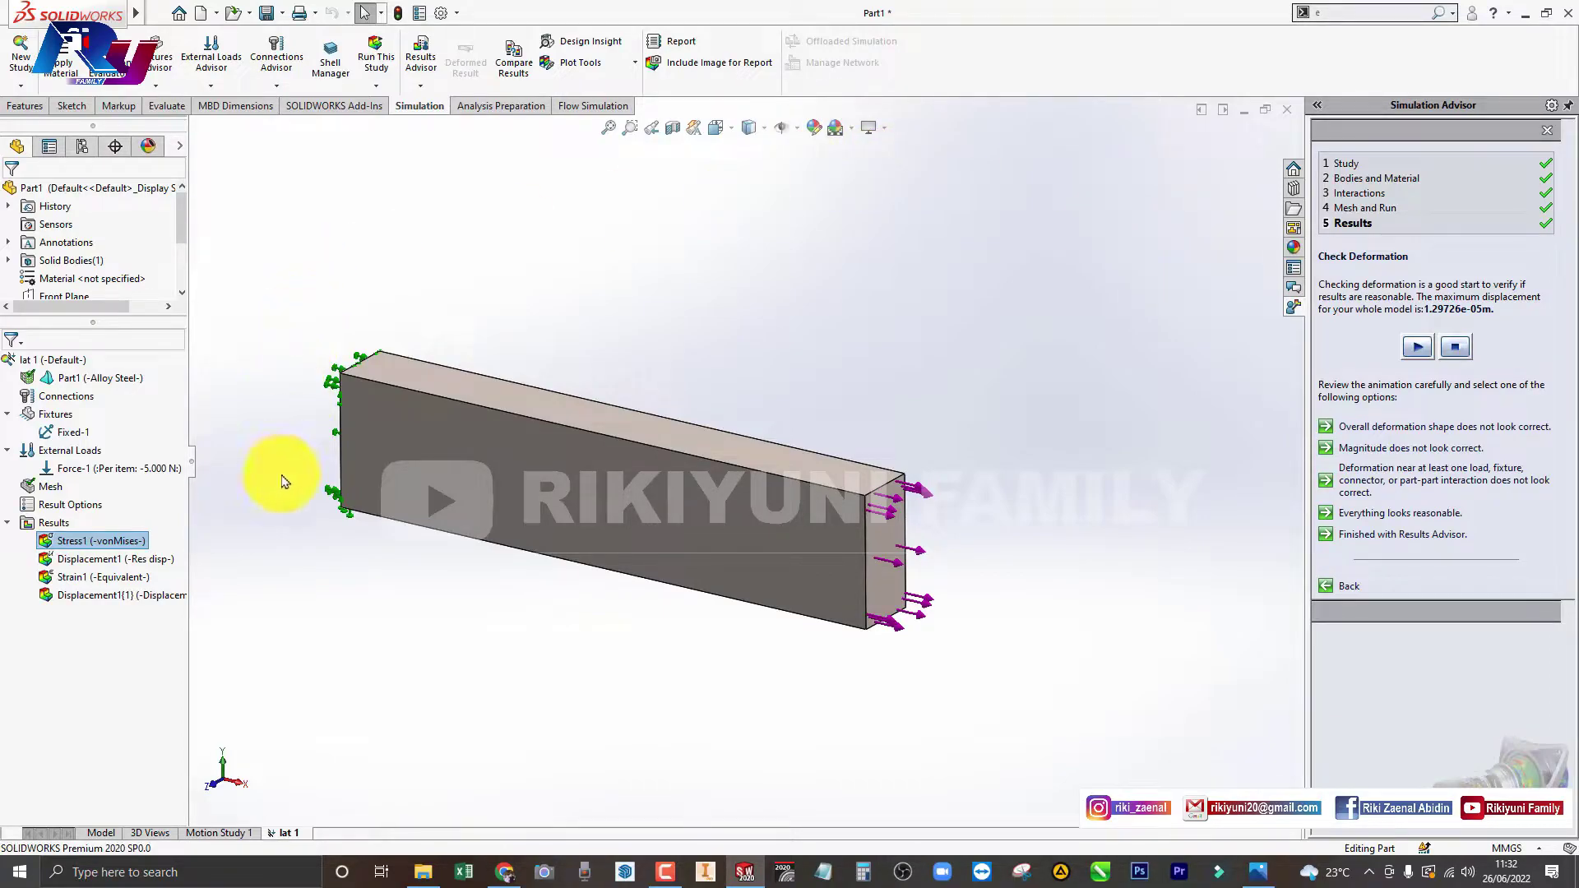
# Display the Stress1 von Mises plot on the beam, ranging 20.84–56.09 MPa
pyautogui.rightClick(132, 543)
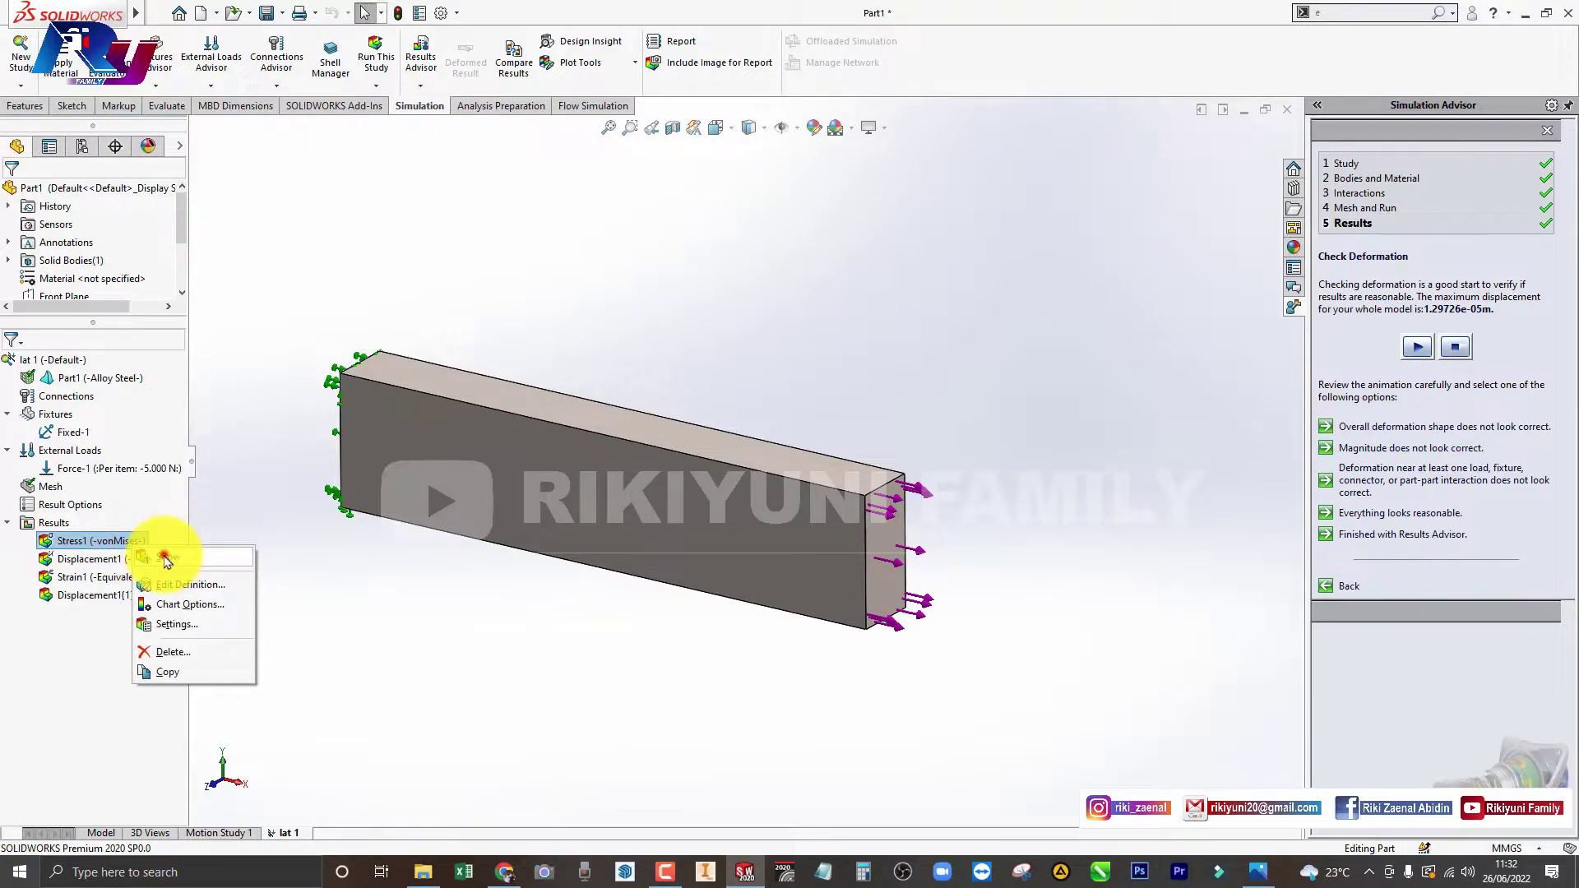
pyautogui.click(165, 558)
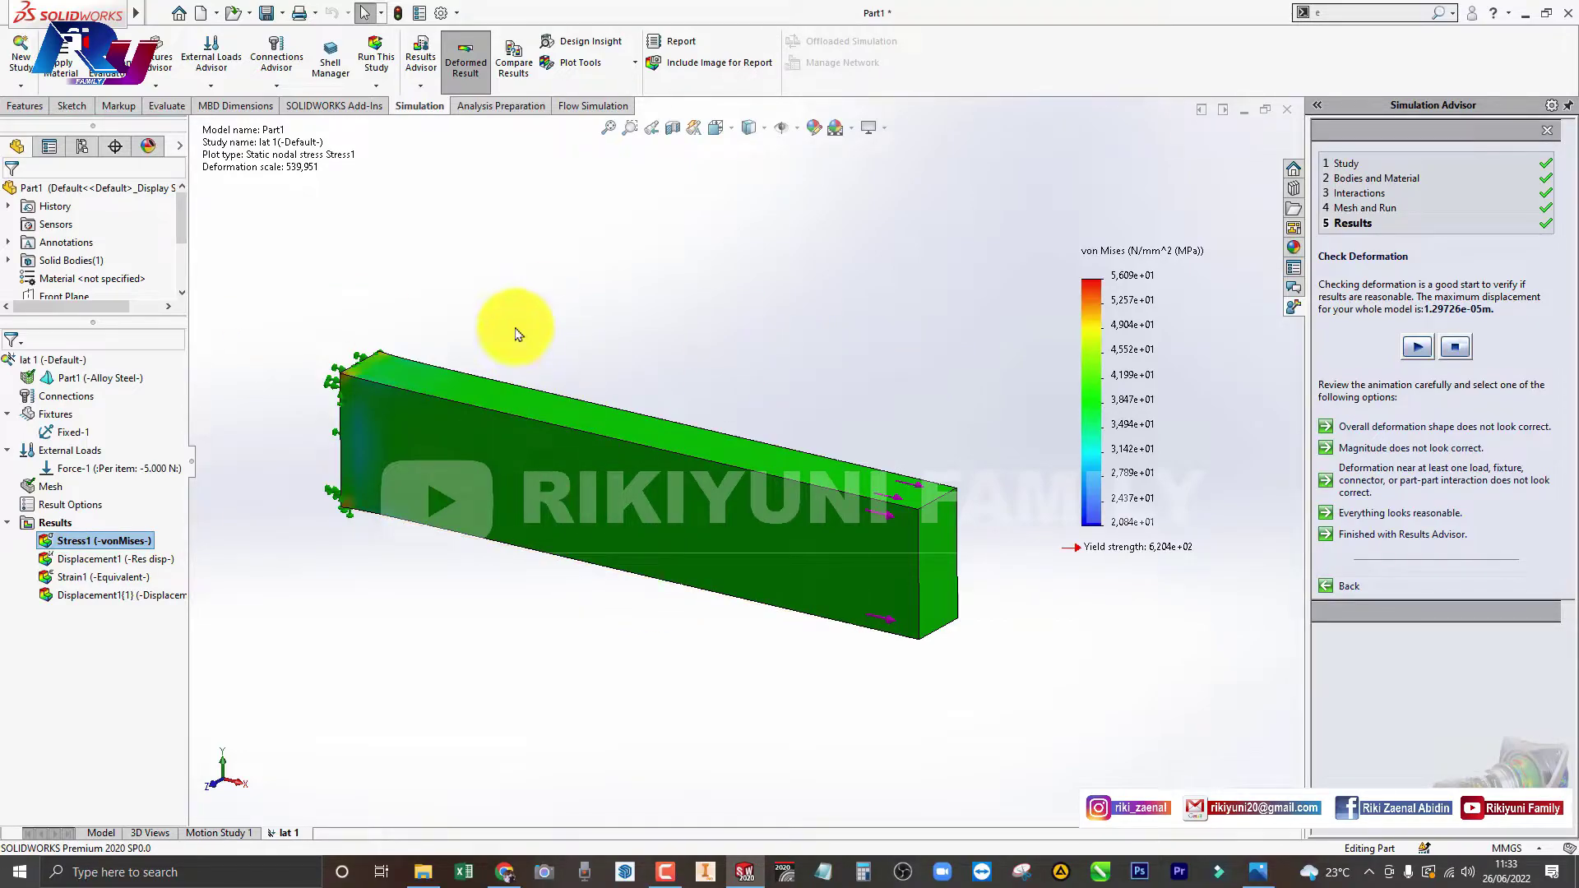
pyautogui.rightClick(108, 544)
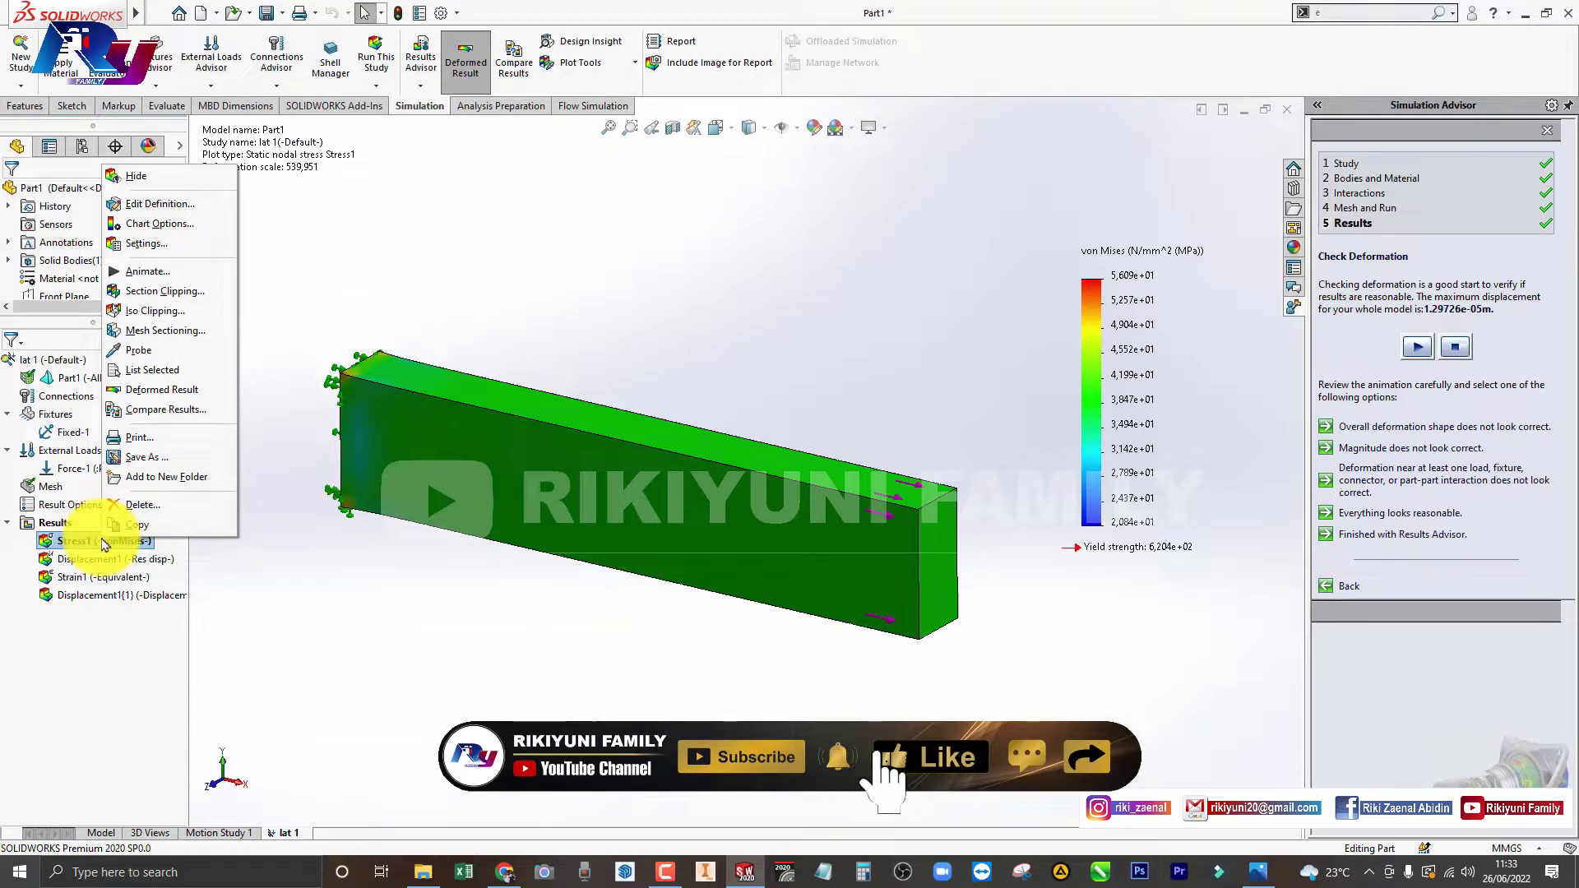
# Probe the stress on the beam's end face and review the 39.06 MPa average
pyautogui.click(155, 349)
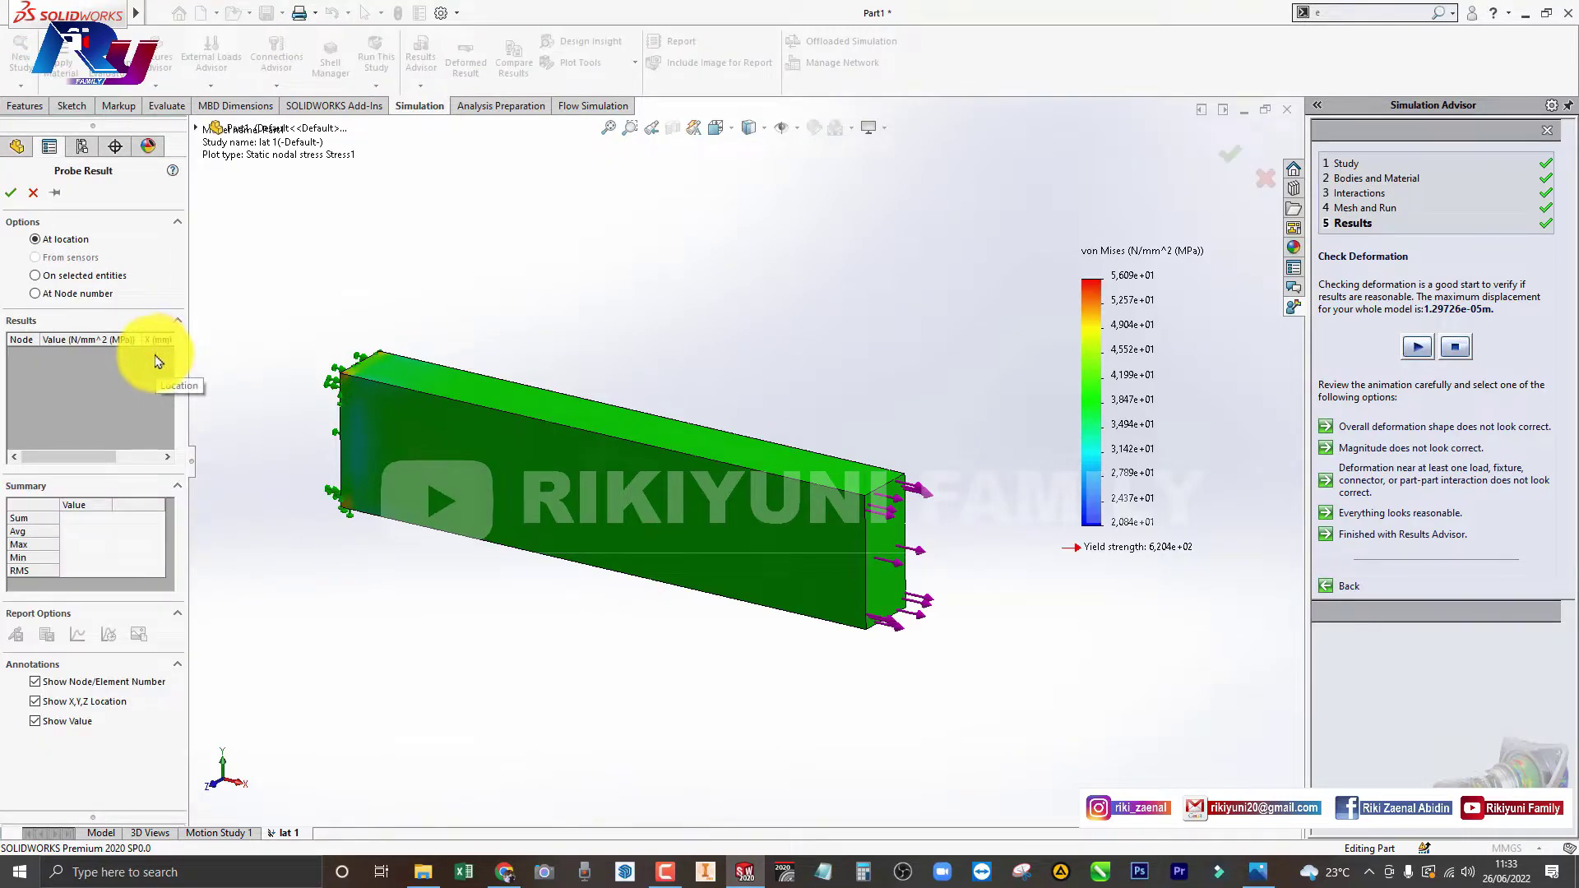
pyautogui.click(36, 276)
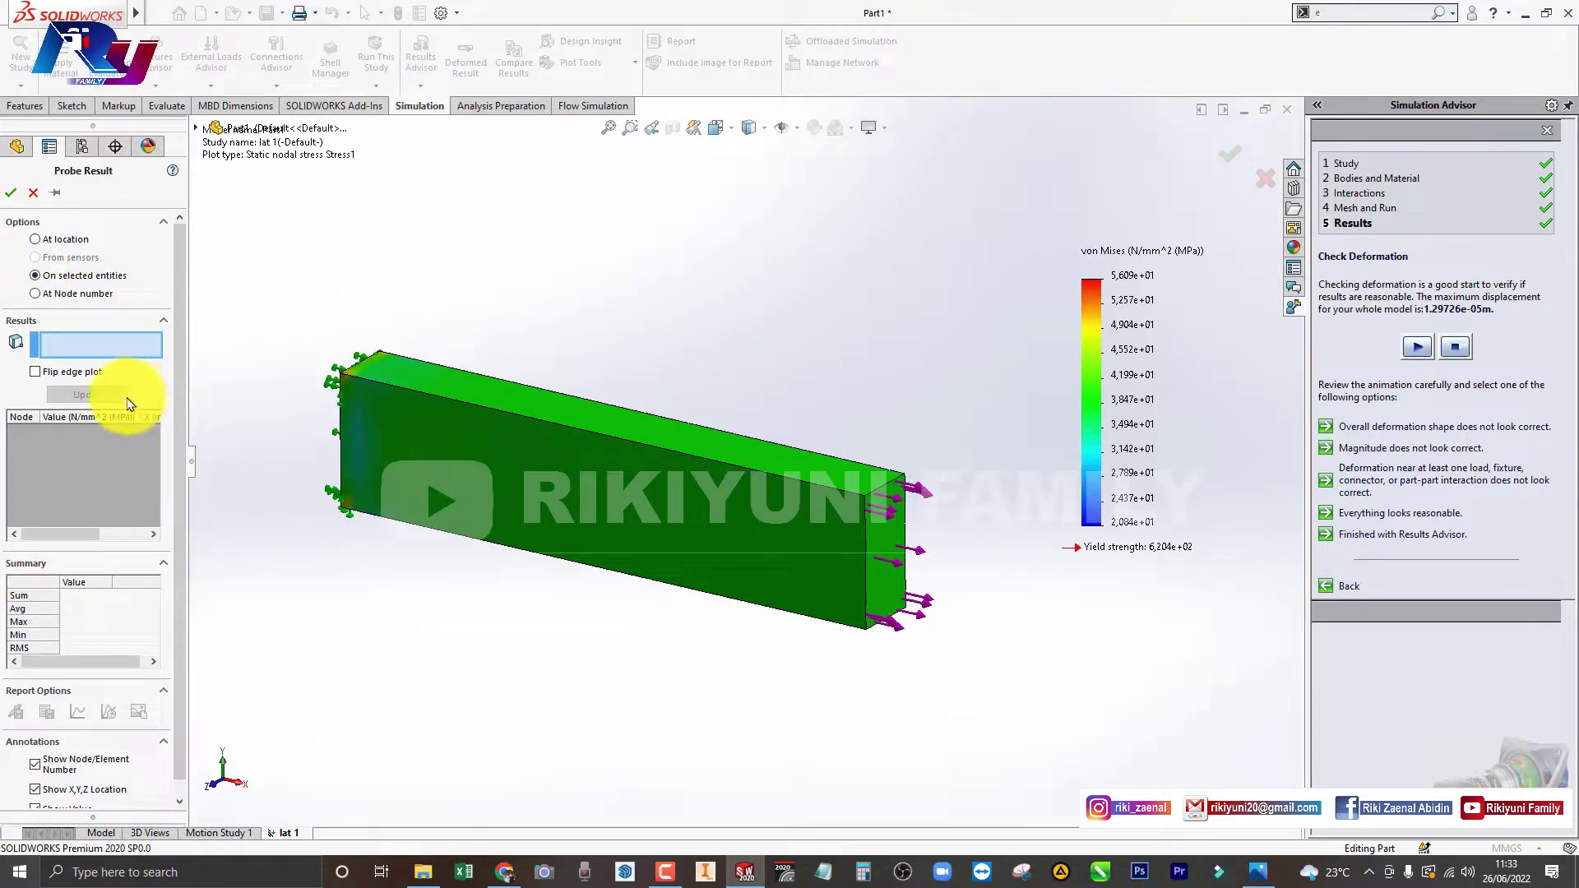
pyautogui.click(880, 545)
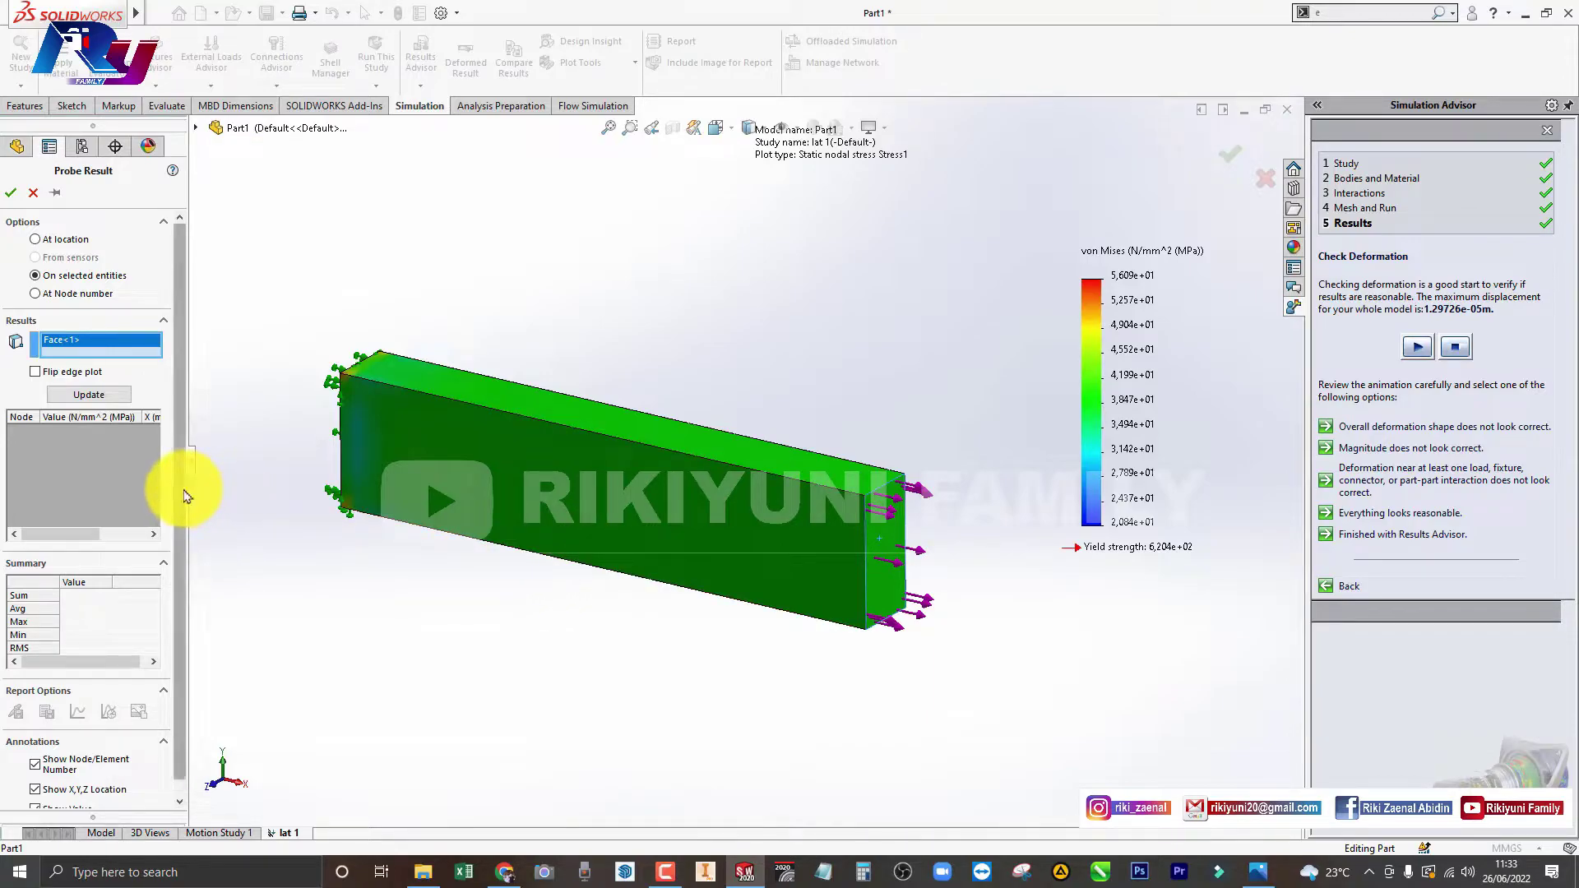
pyautogui.moveTo(181, 484); pyautogui.dragTo(170, 553)
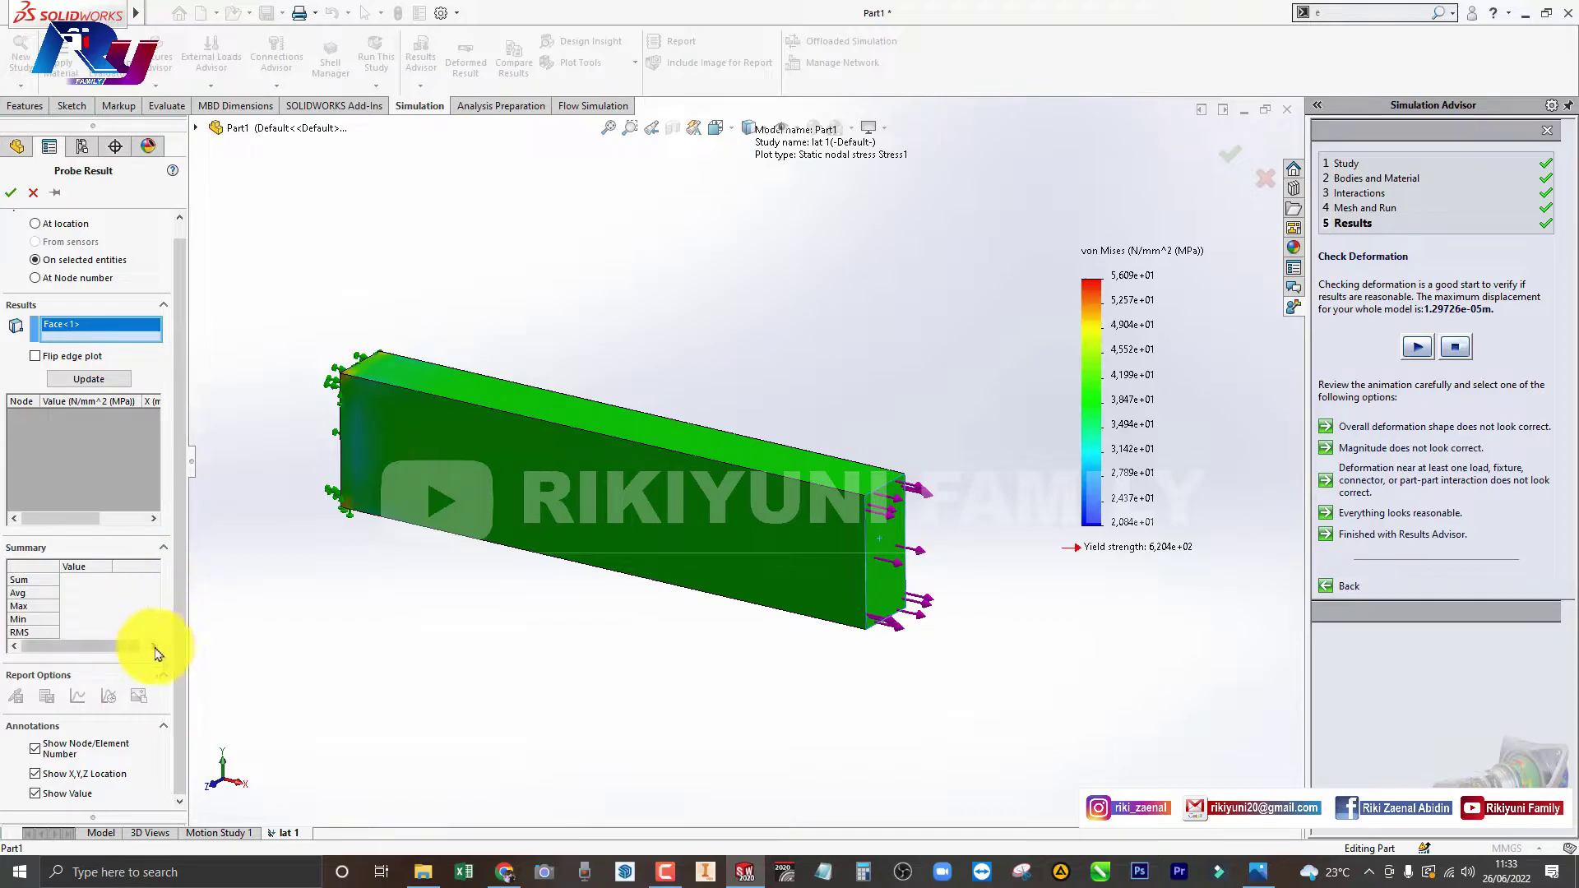
pyautogui.click(96, 381)
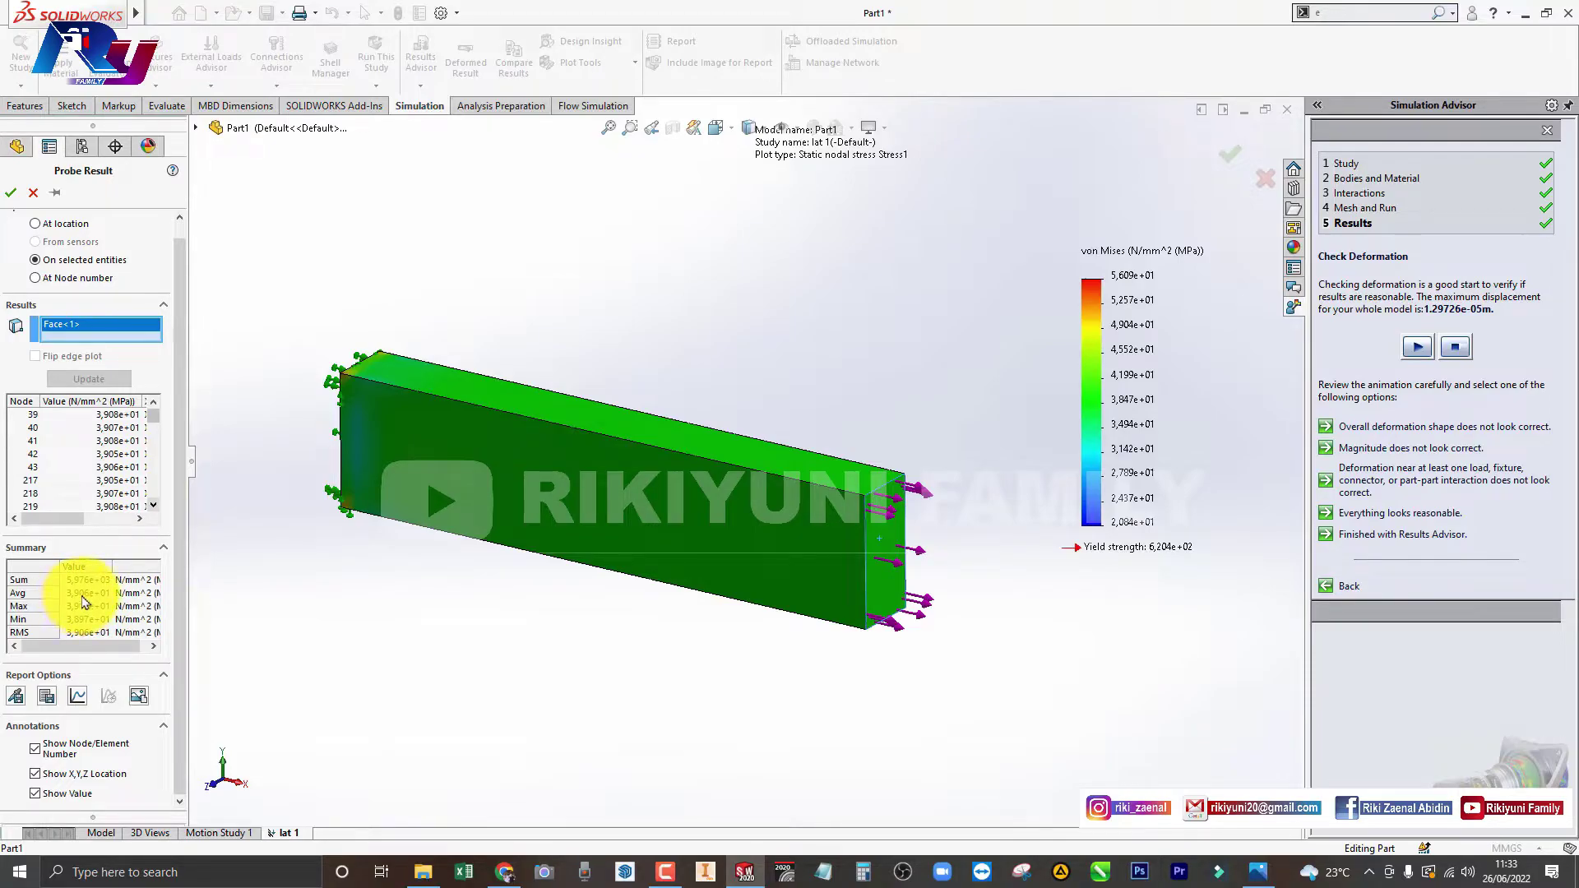
pyautogui.click(82, 595)
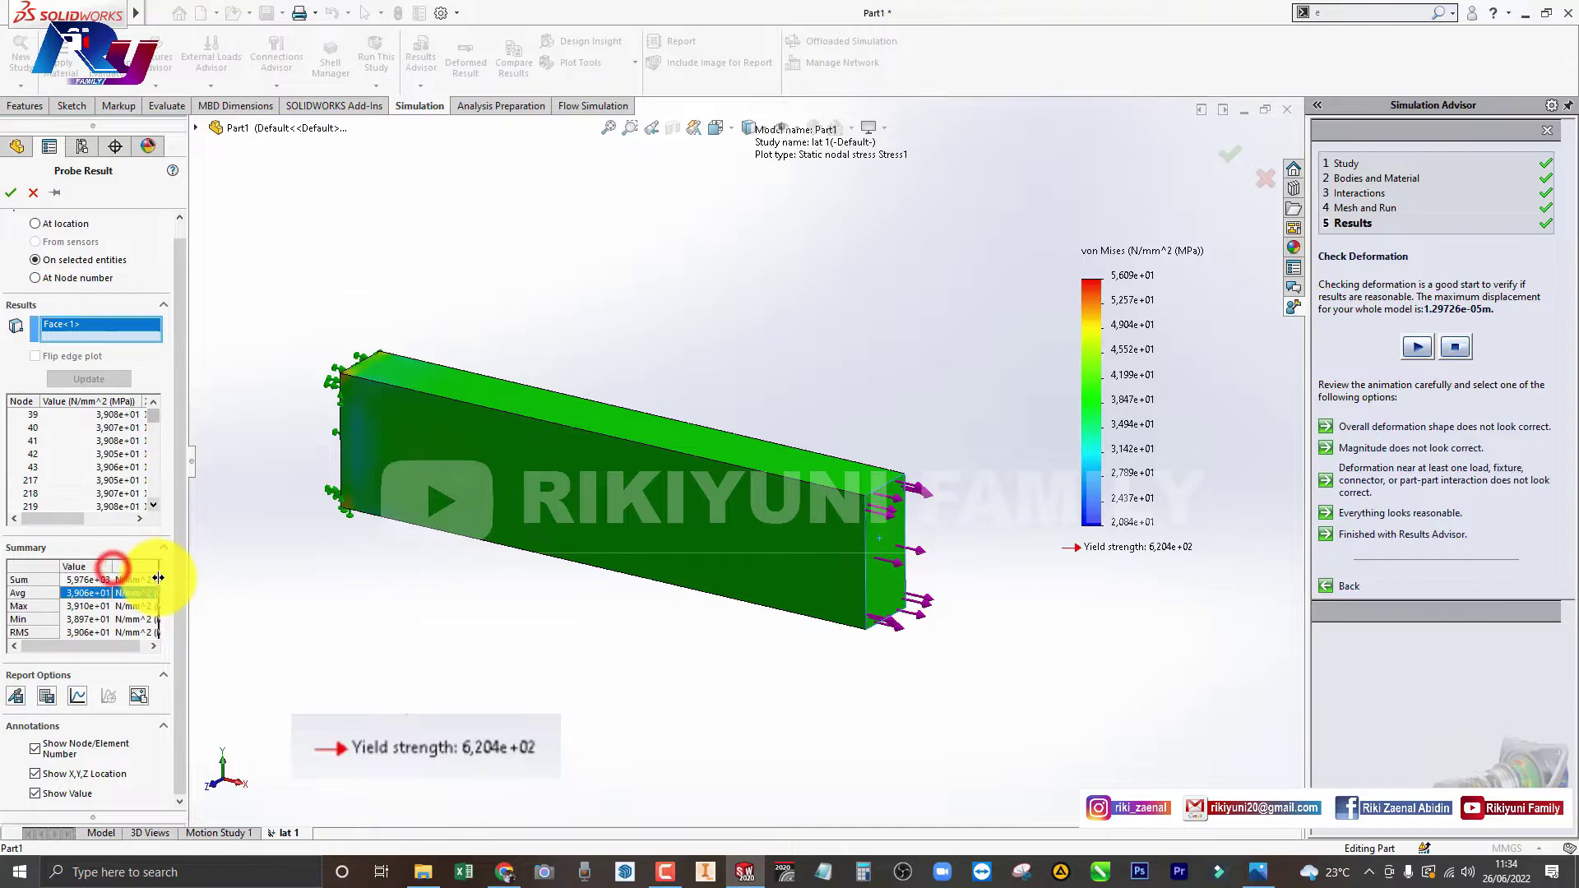
pyautogui.moveTo(158, 577); pyautogui.dragTo(158, 579)
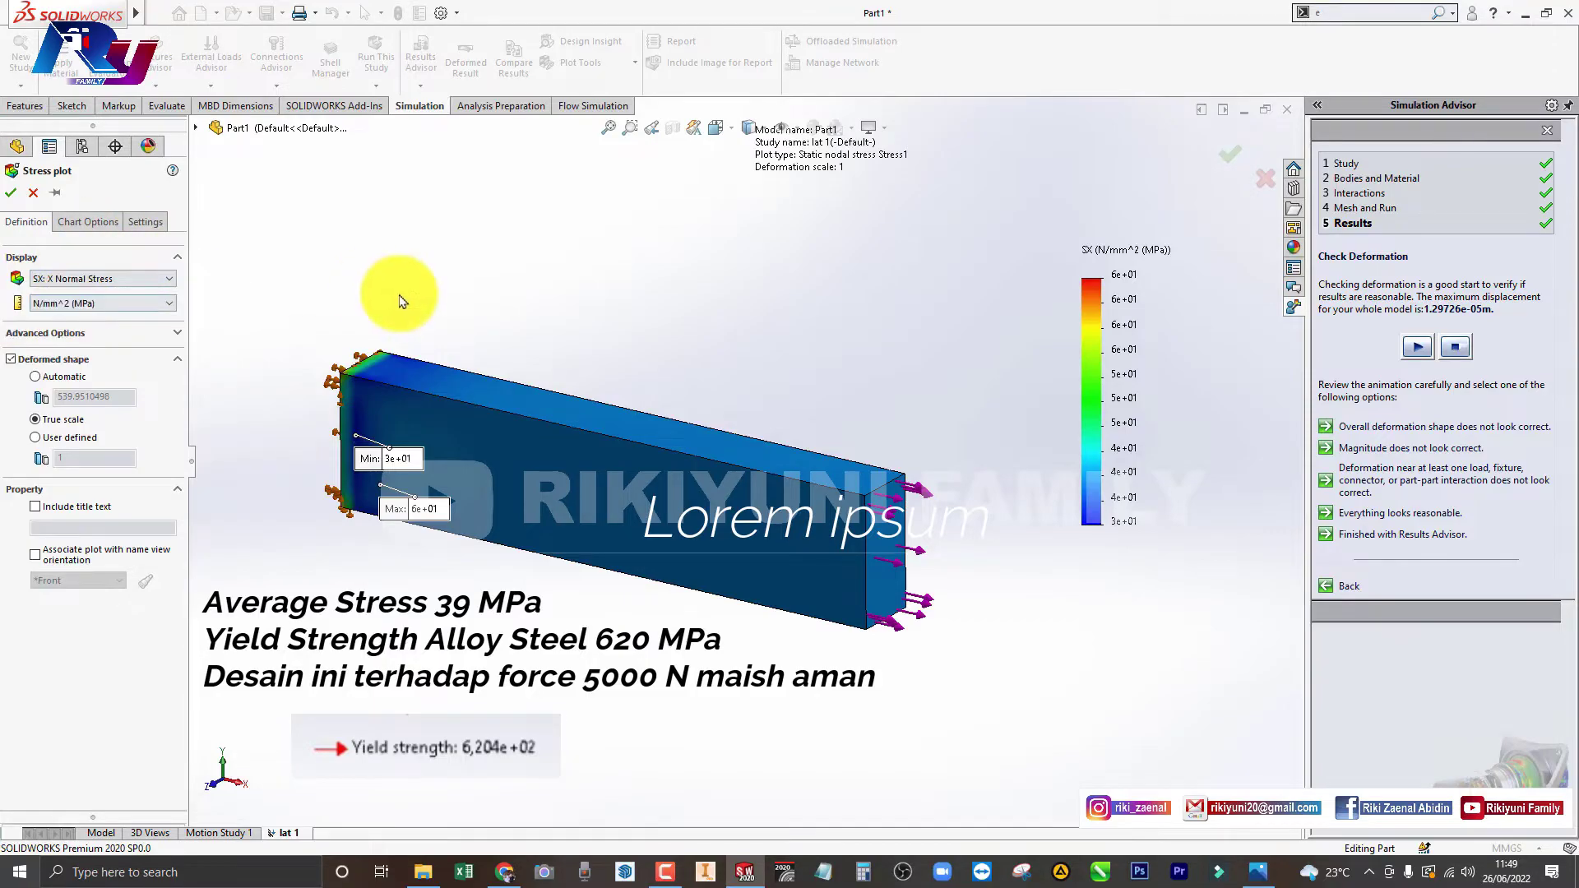
# Apply Stress1 as SX X normal stress in MPa with min/max labels on the beam
pyautogui.click(91, 278)
pyautogui.click(90, 292)
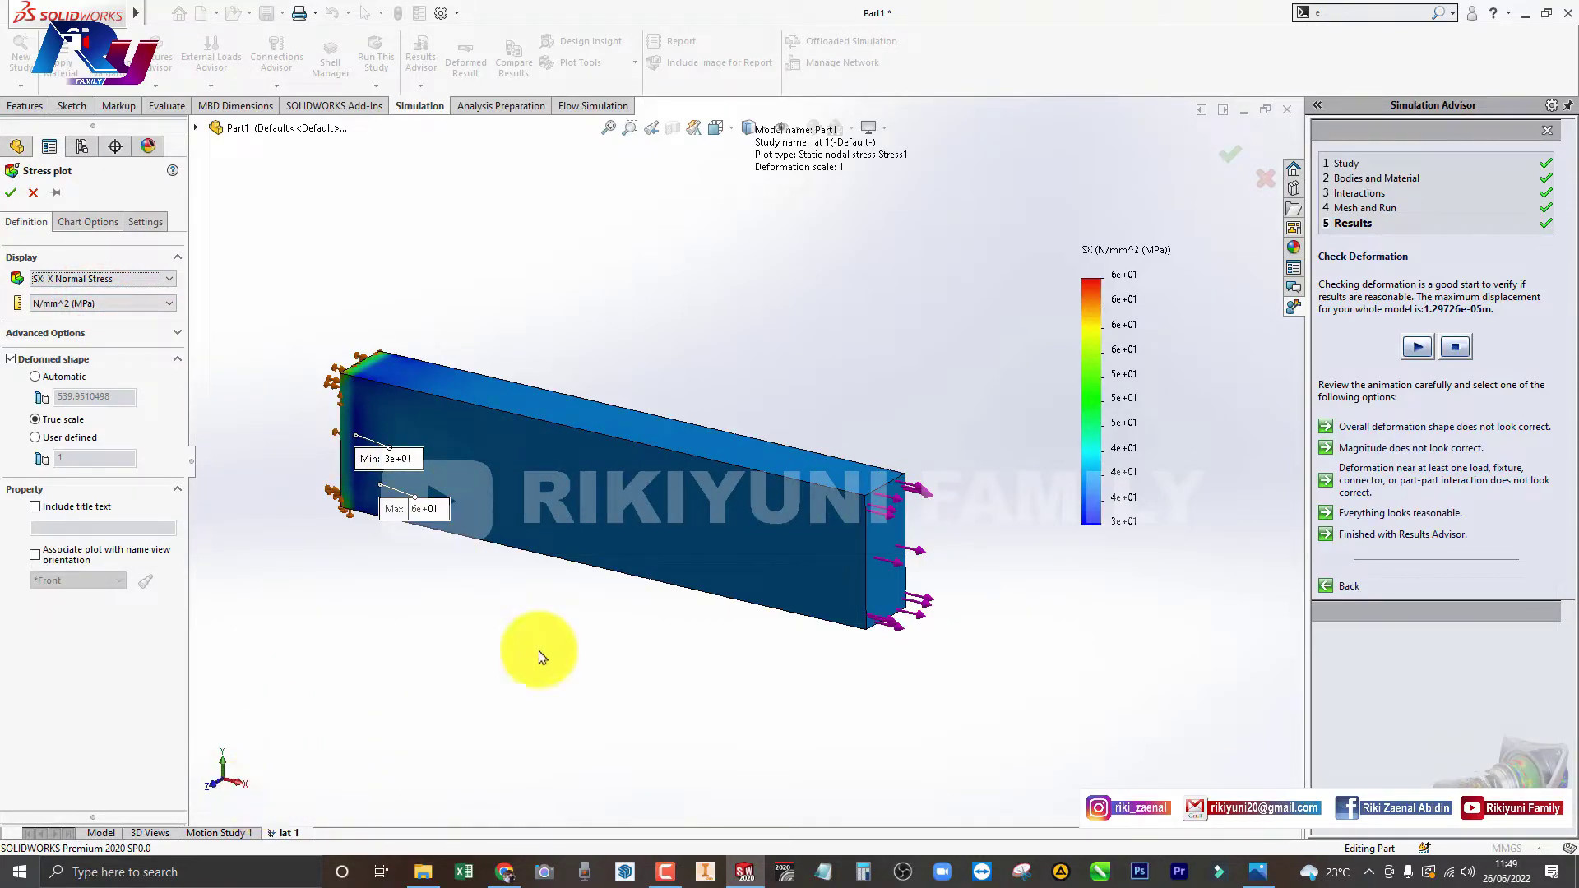
pyautogui.click(11, 193)
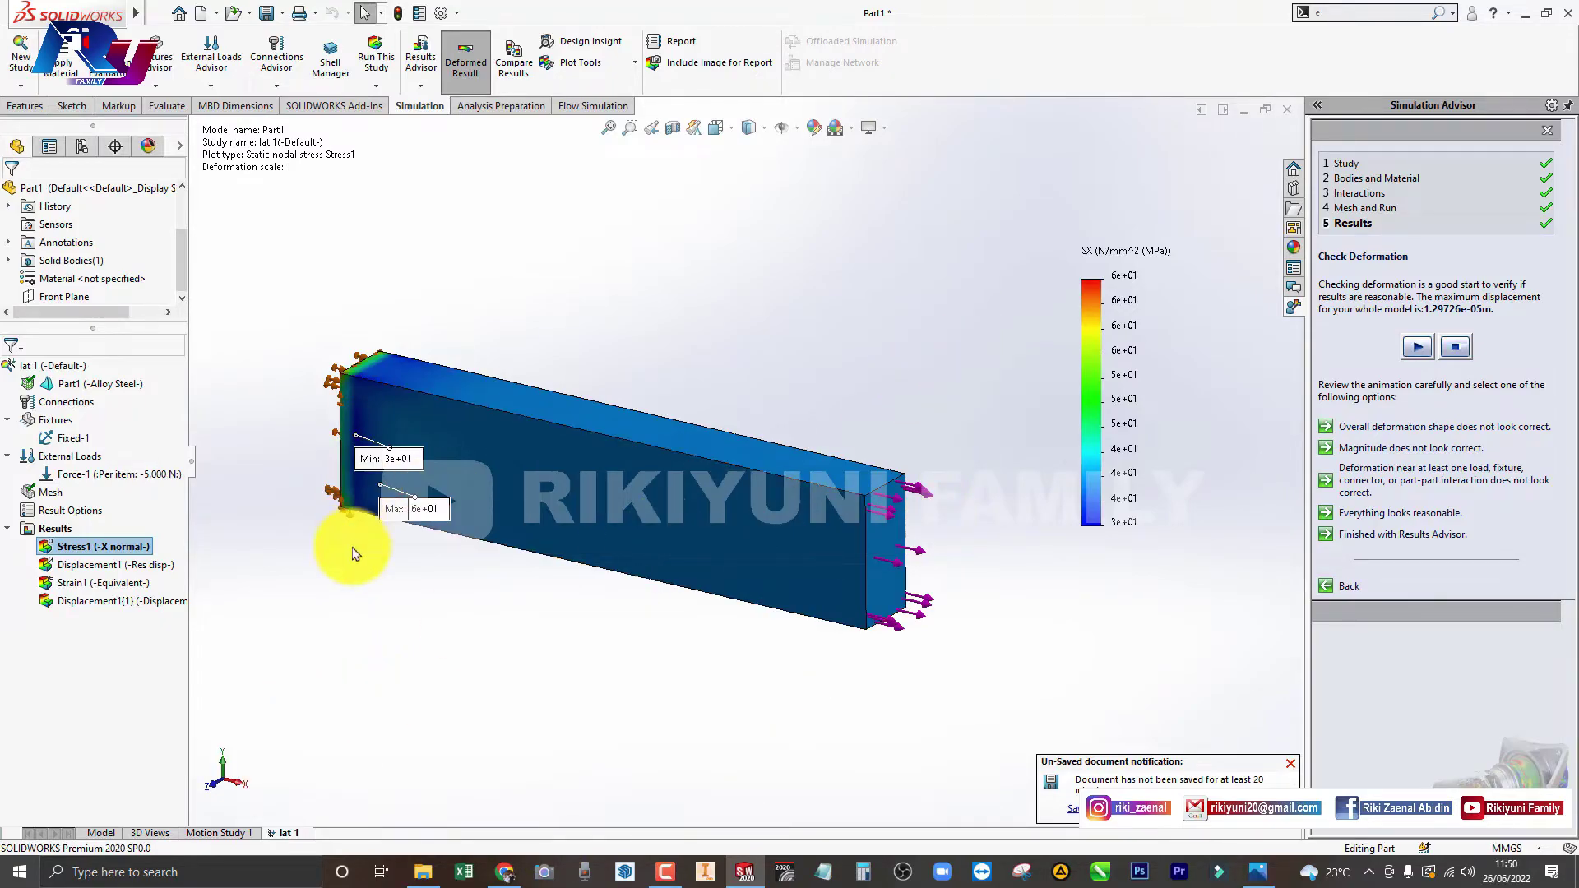
pyautogui.click(505, 449)
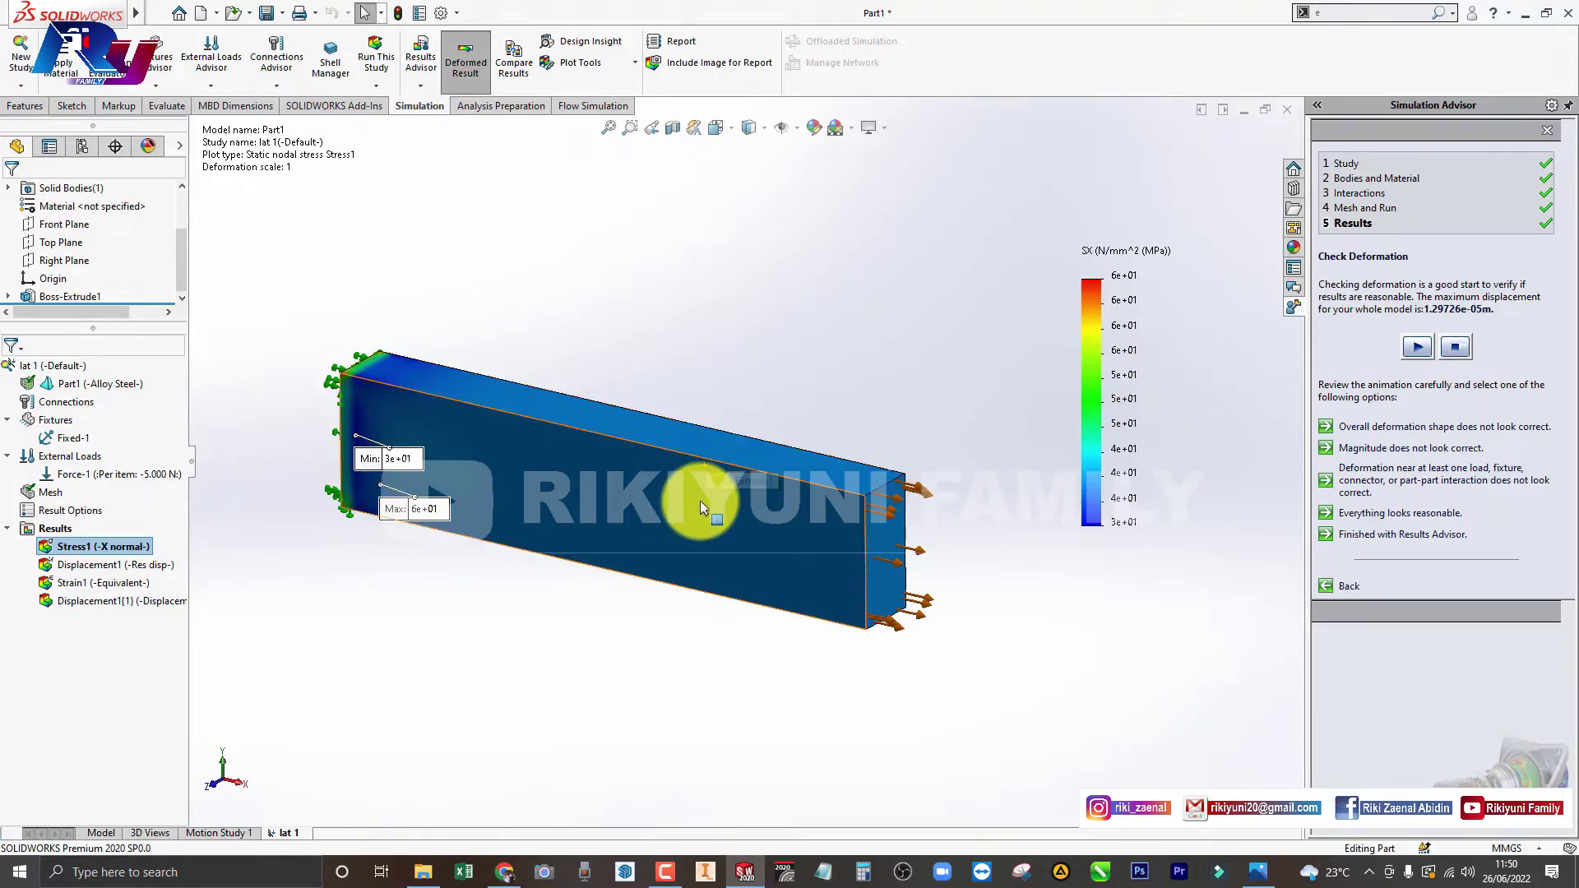
# Change Stress1 back to VON: von Mises stress, then switch to the stress-strain image
pyautogui.rightClick(144, 557)
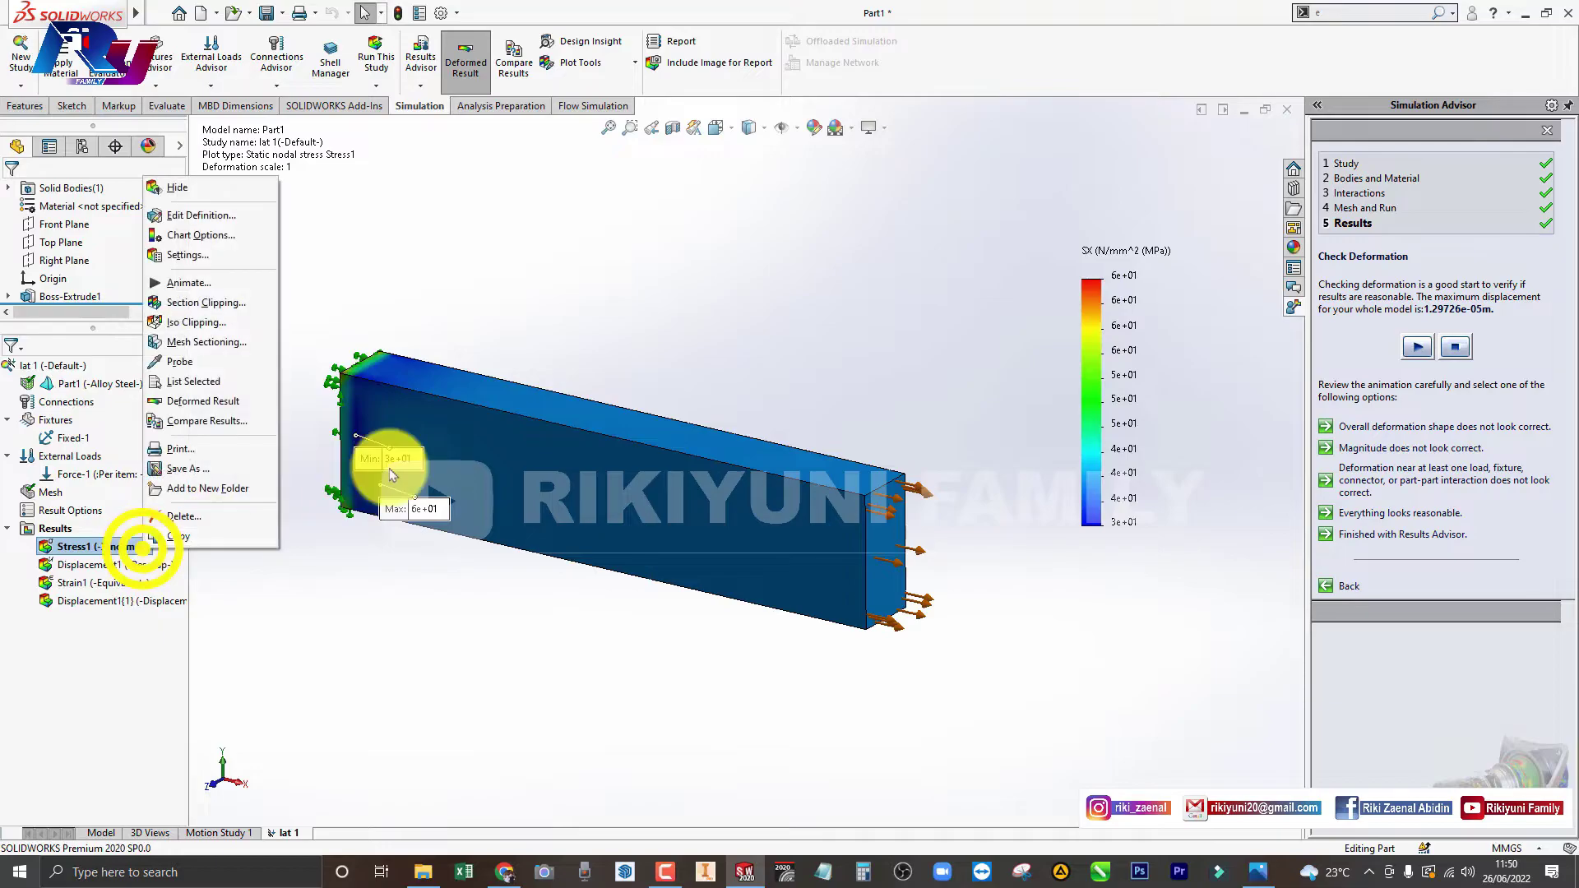
pyautogui.click(206, 218)
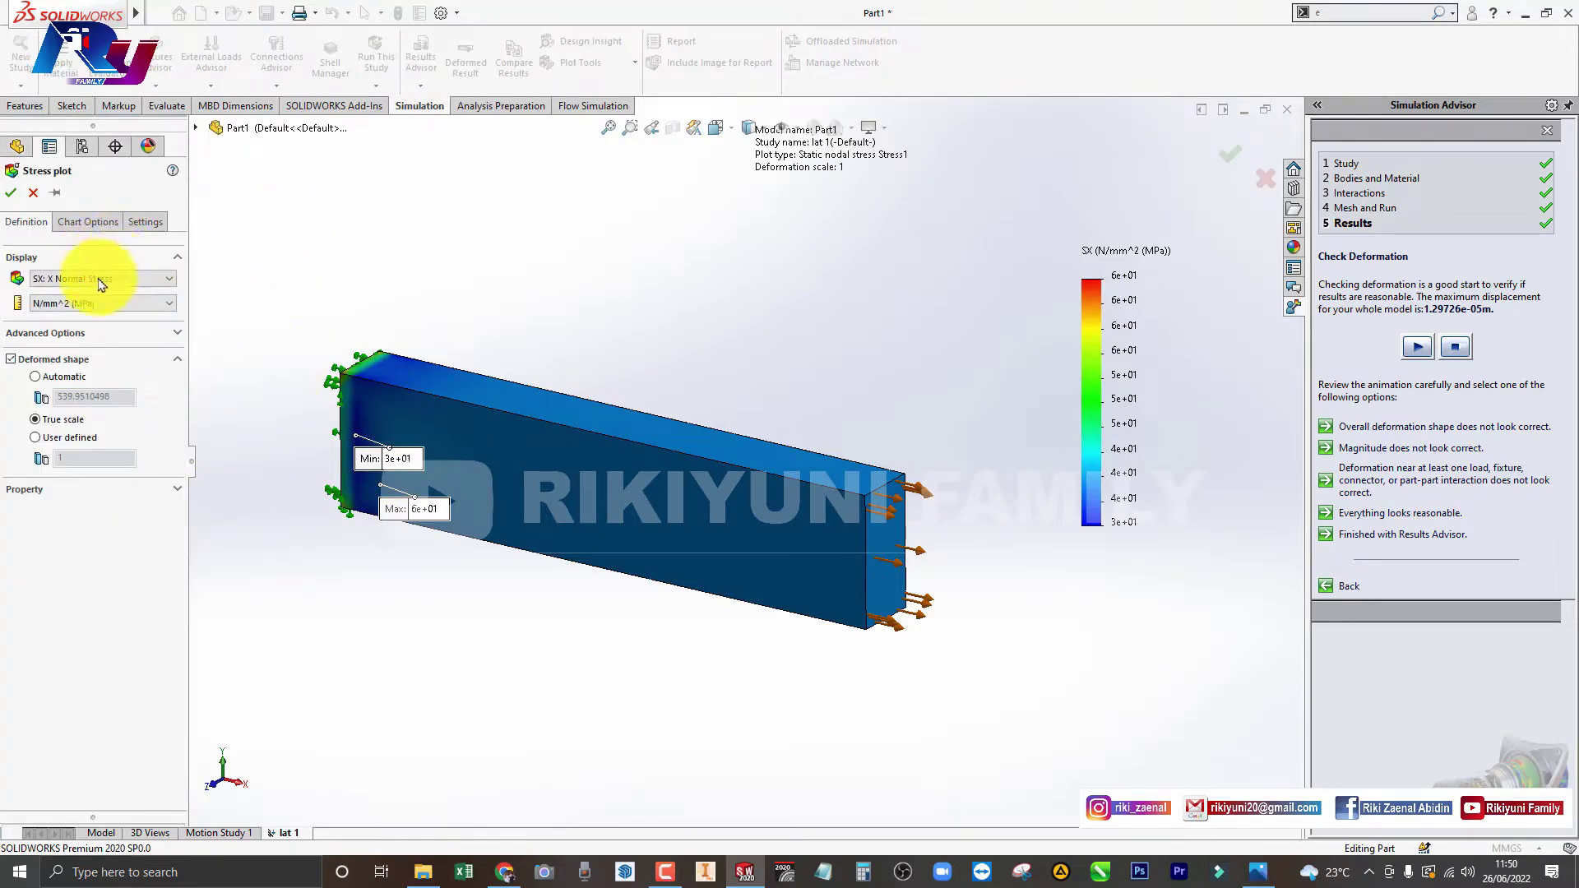
pyautogui.click(99, 278)
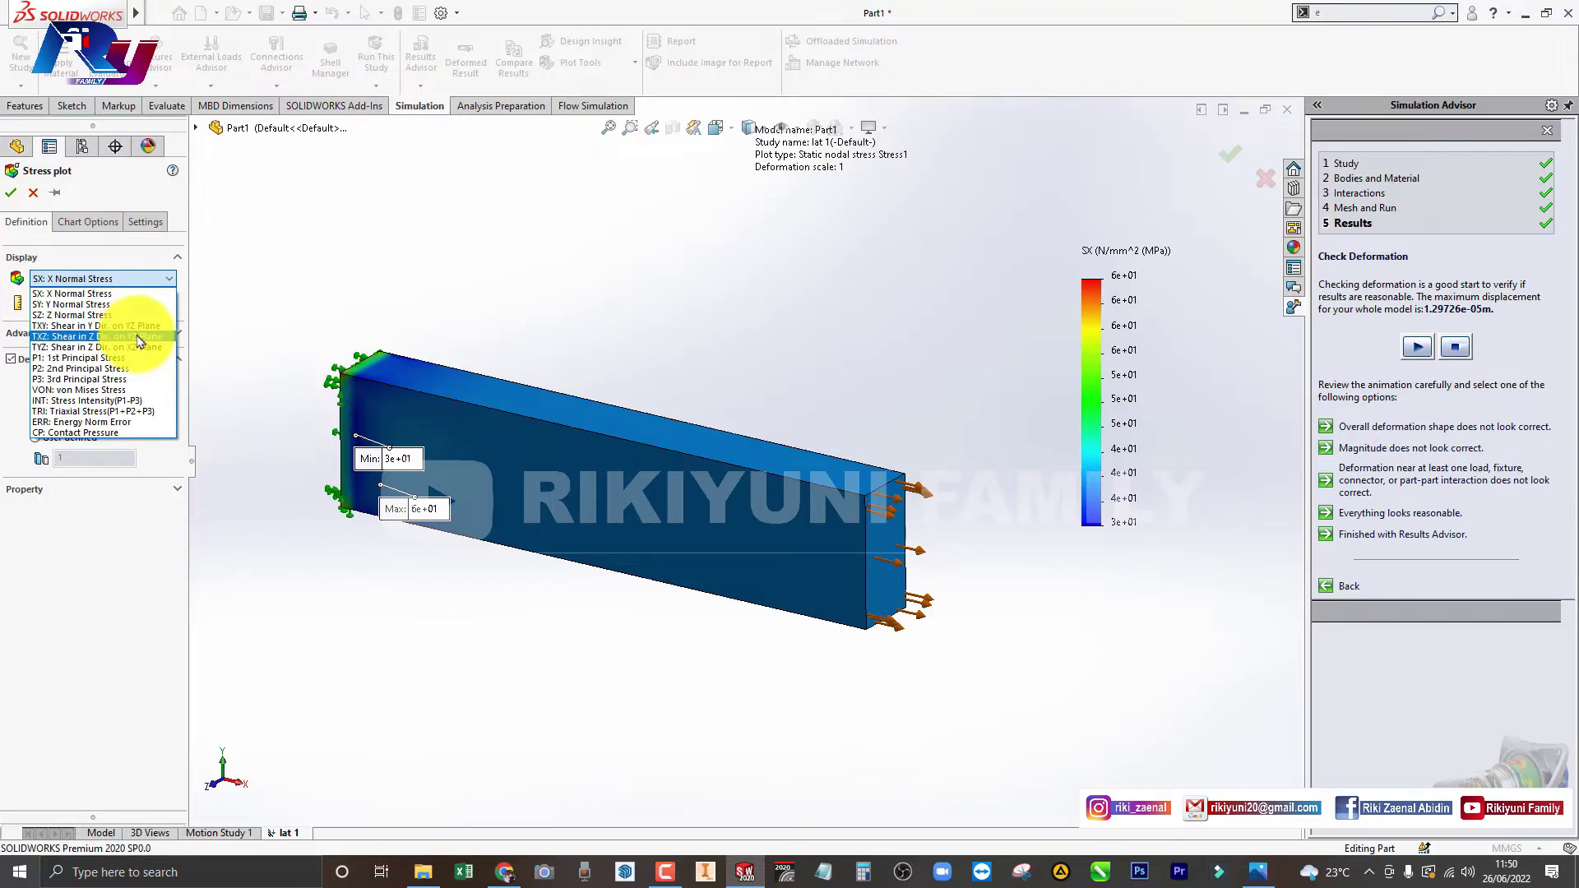
pyautogui.click(125, 390)
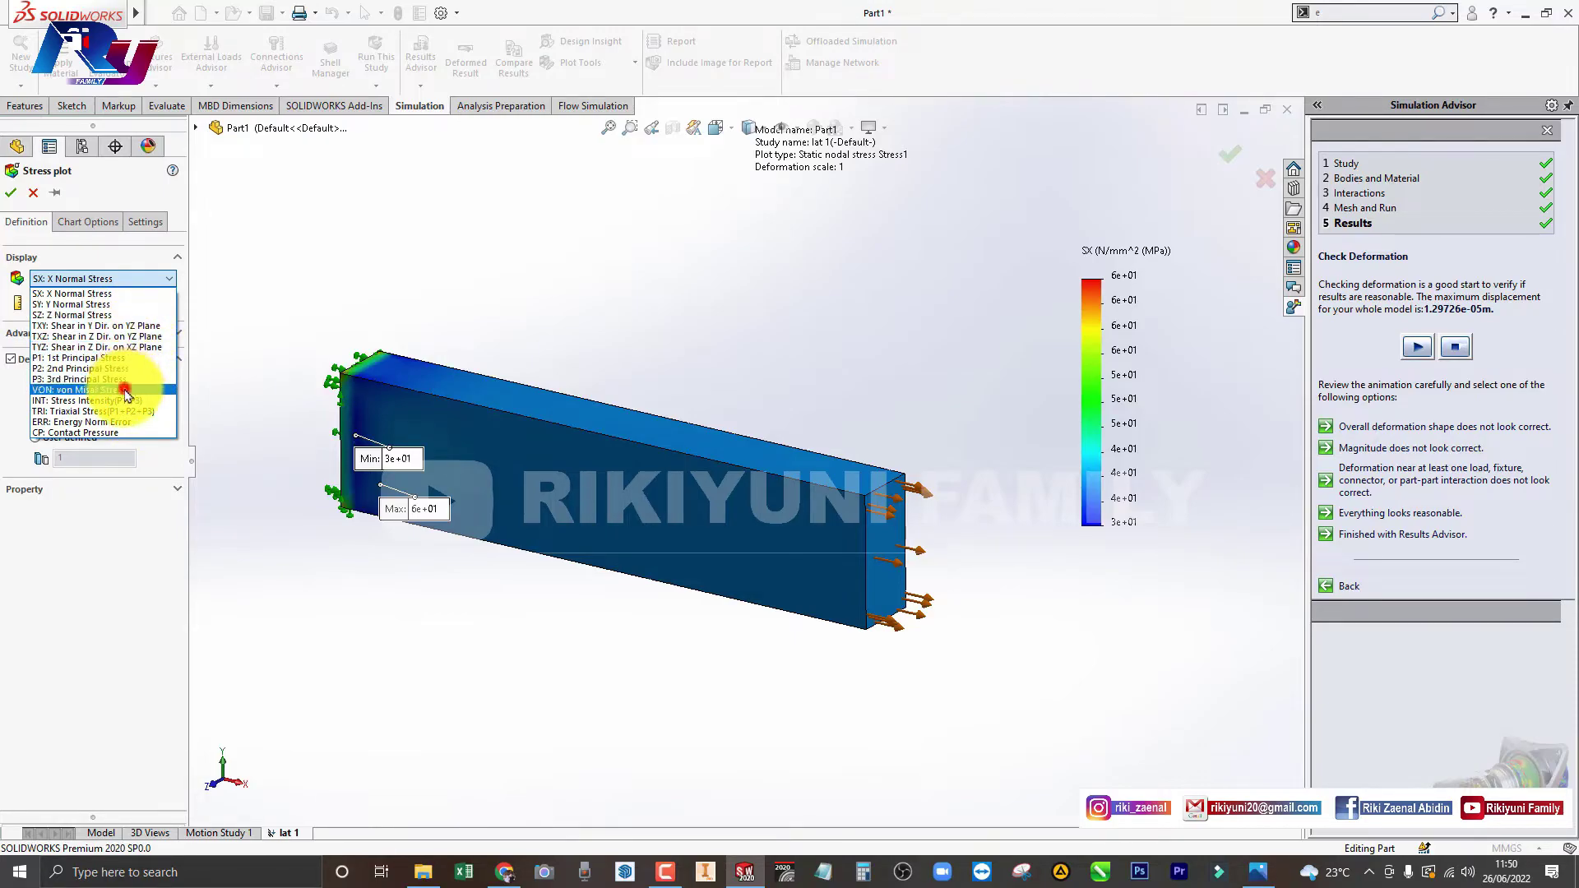
pyautogui.click(14, 194)
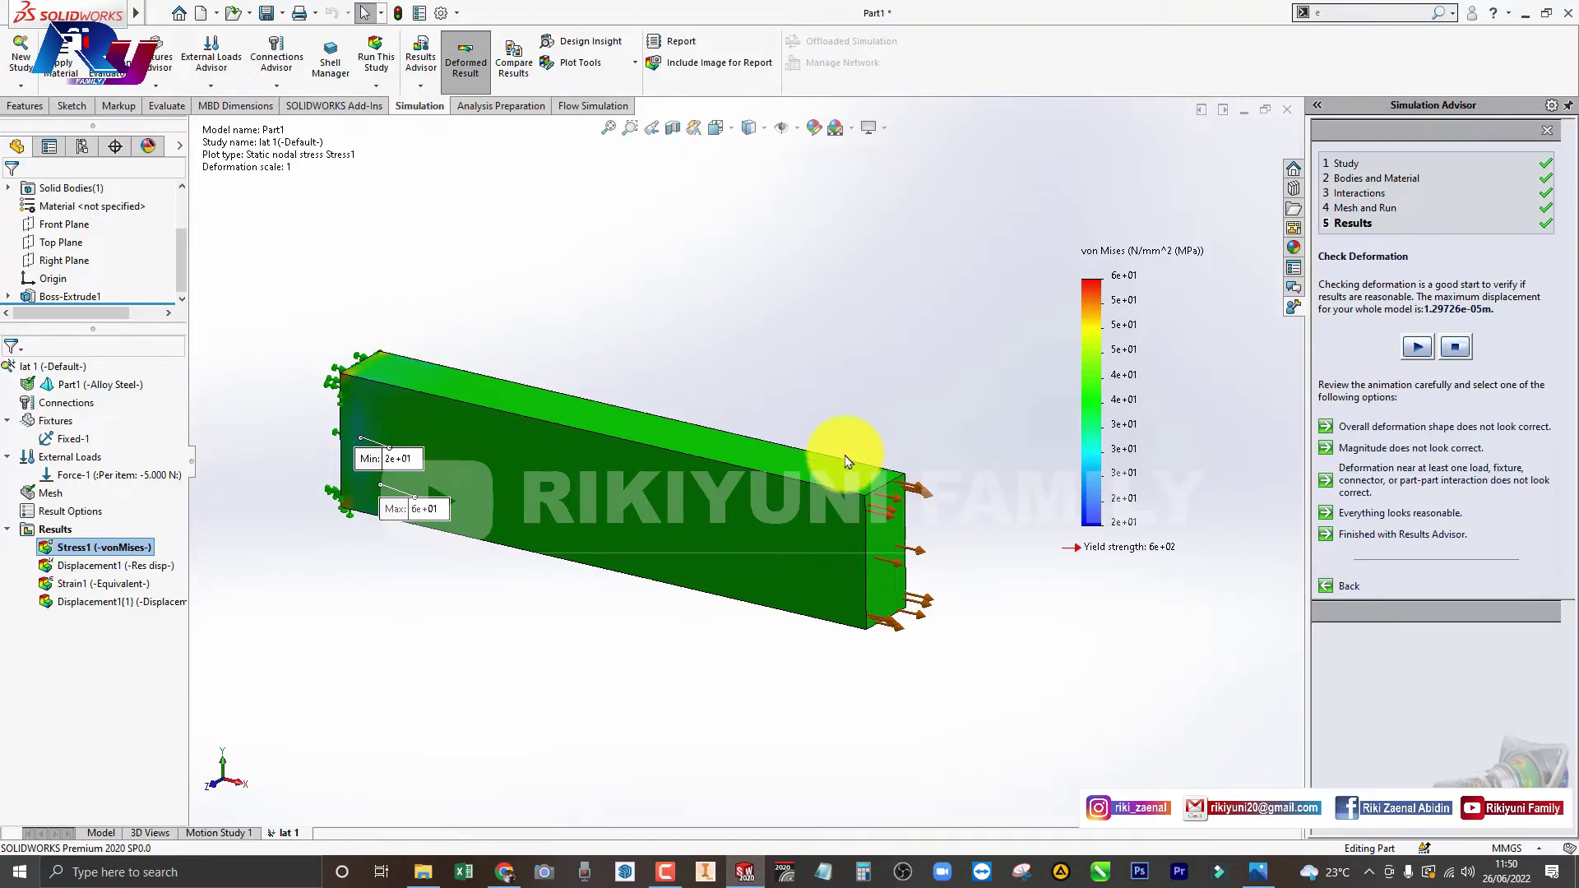
pyautogui.hotkey('alt', 'Tab')
# Bring up the stress_strain_ductile_material.png curve showing yield and ultimate strength in Photos
pyautogui.click(804, 590)
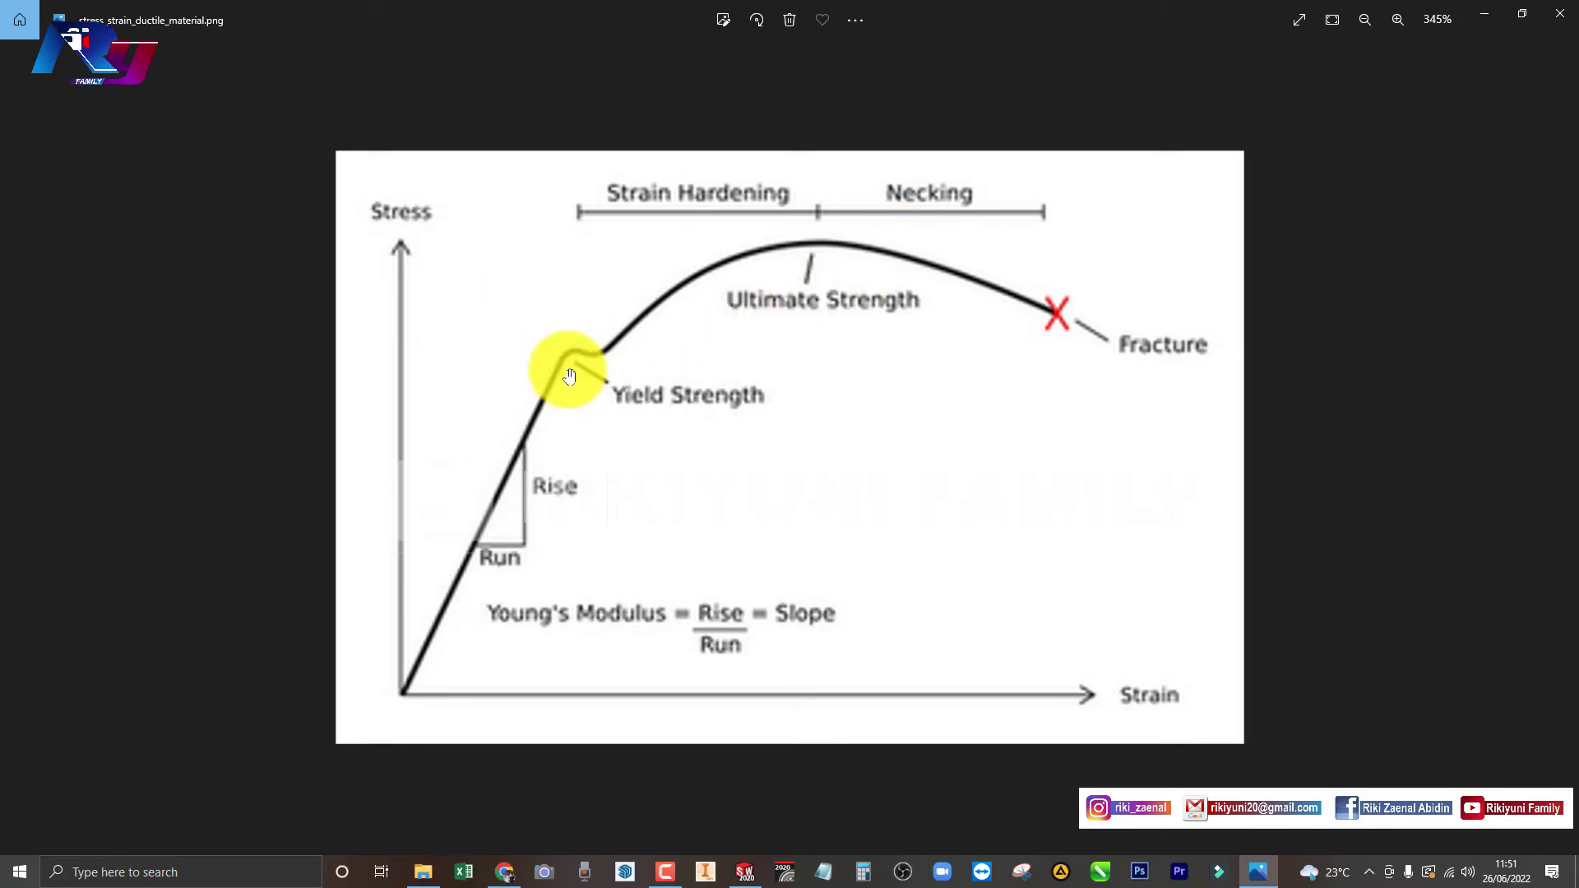
# Return to SOLIDWORKS and animate the Stress1 von Mises plot in MPa
pyautogui.hotkey('alt', 'Tab')
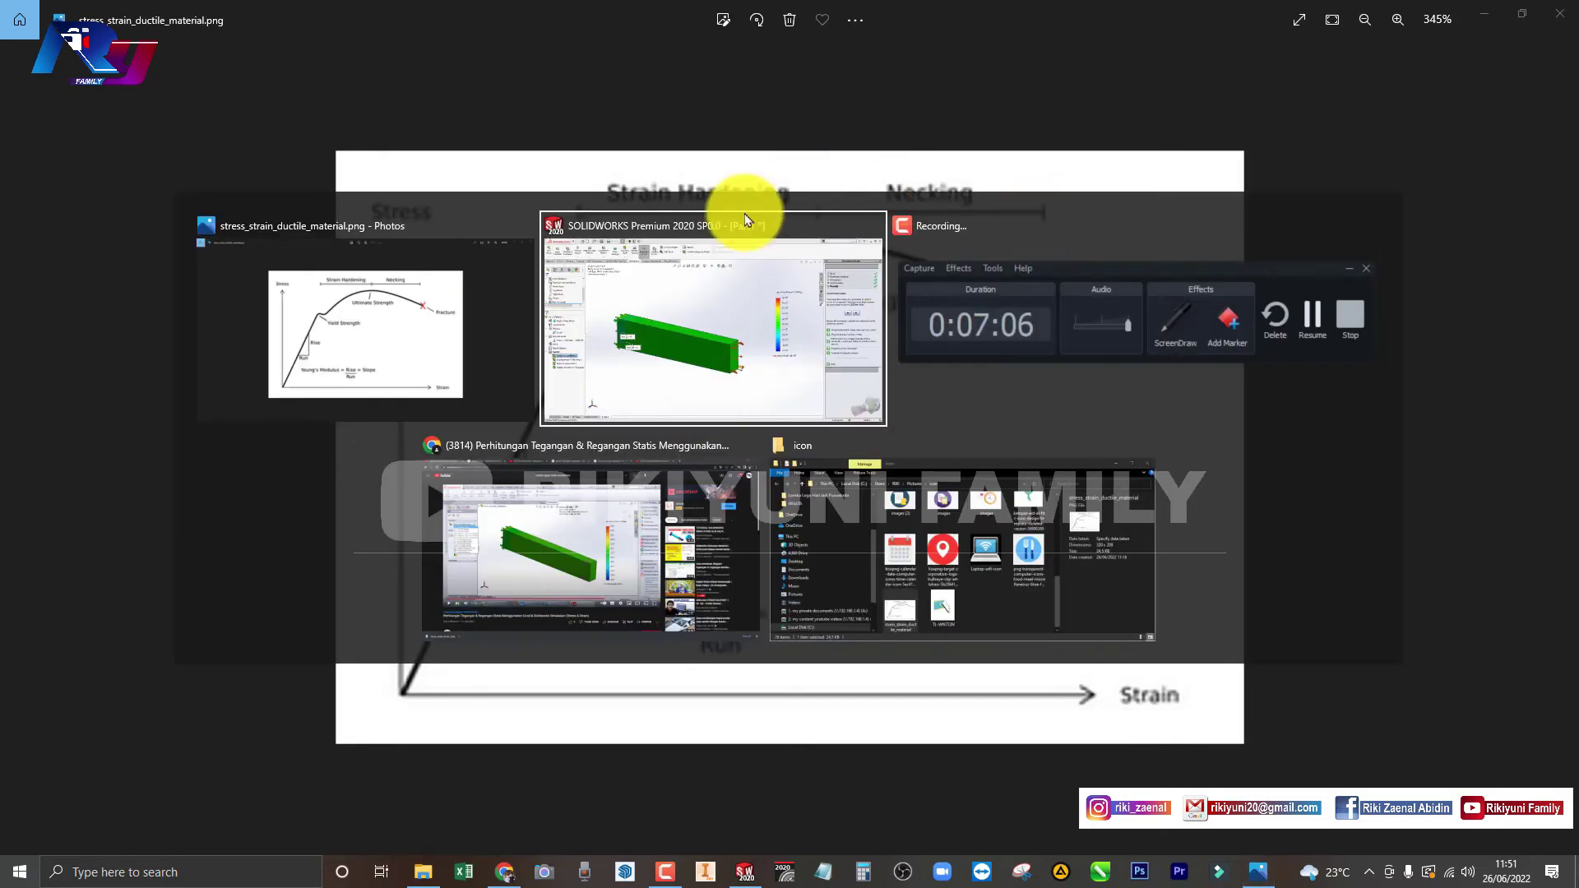
pyautogui.click(740, 322)
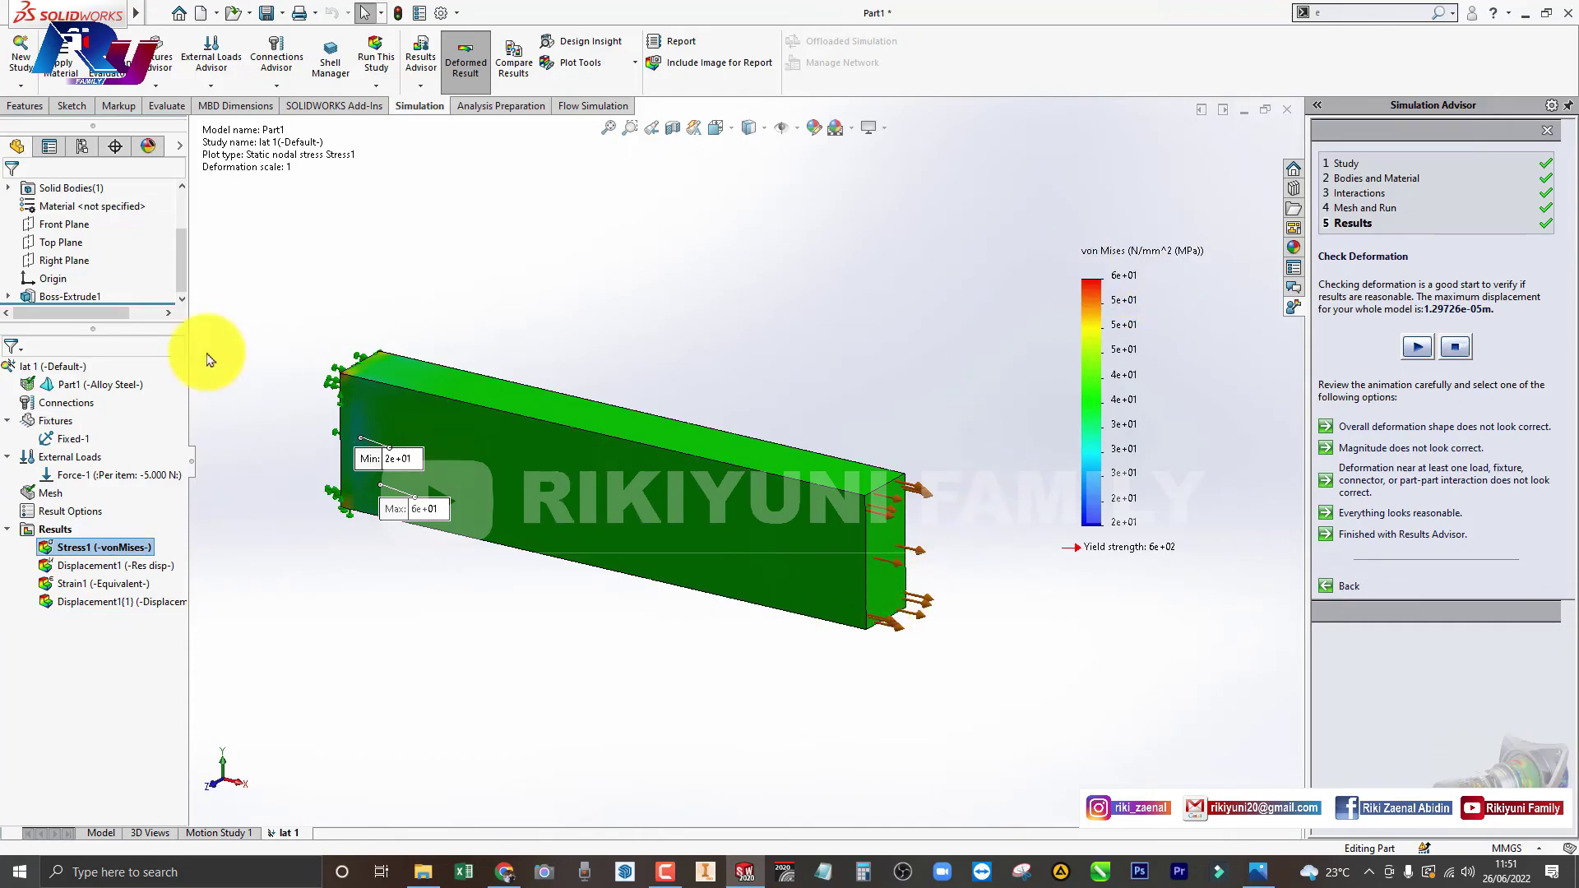
pyautogui.rightClick(87, 550)
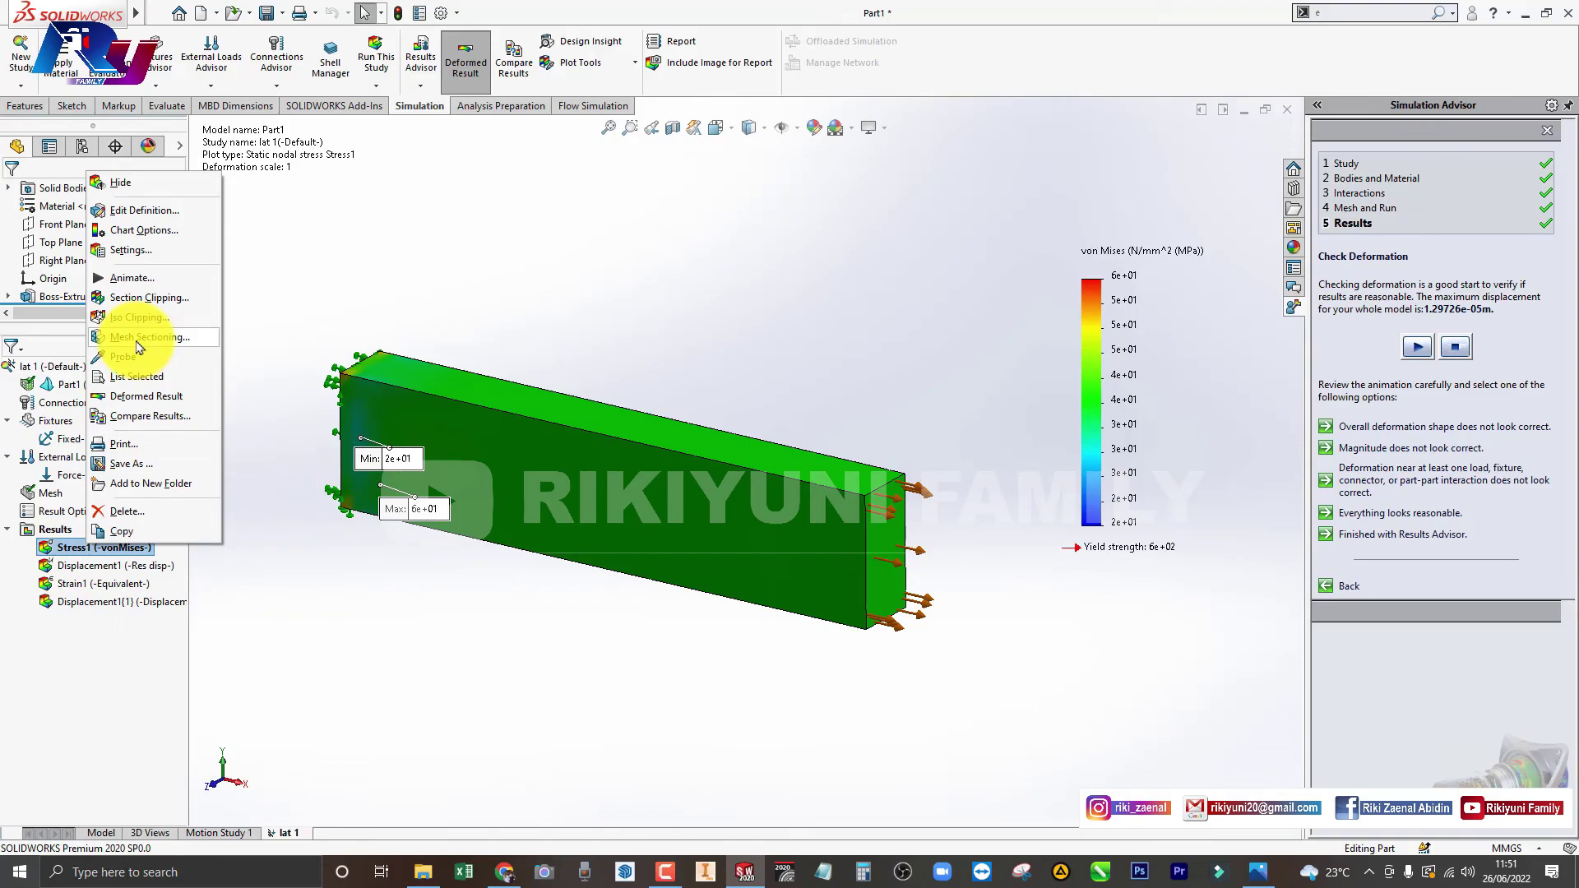
pyautogui.click(140, 280)
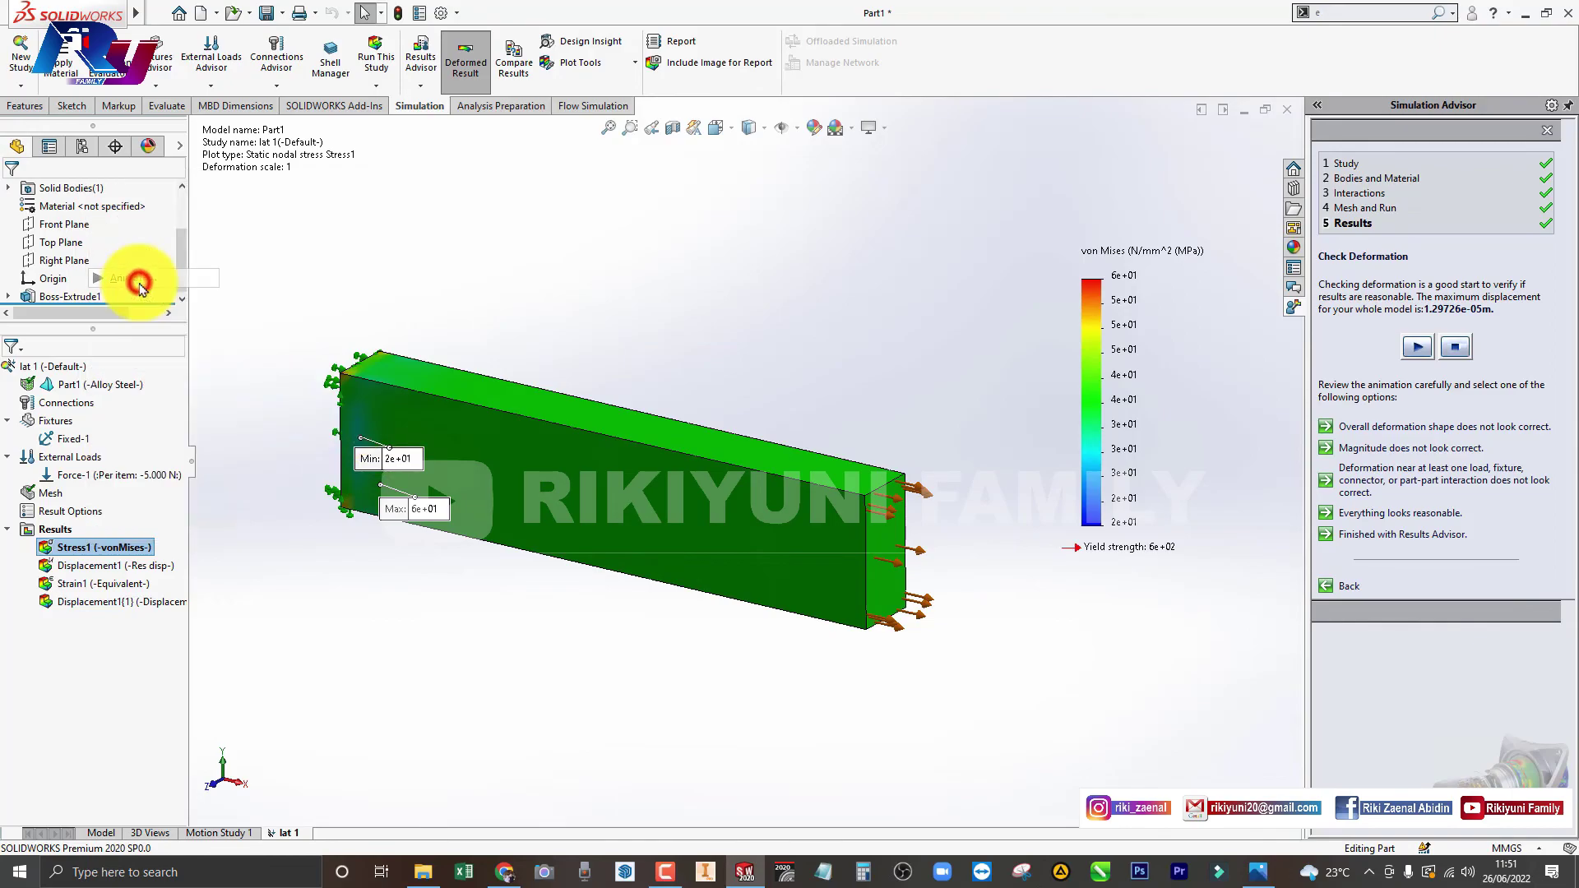